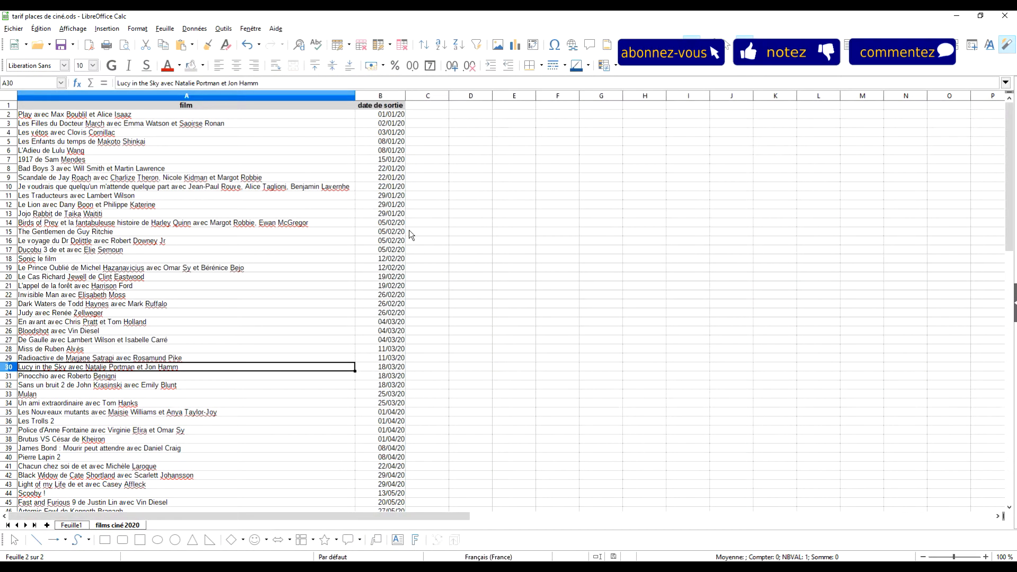
Examine the film titles and release dates listed on the films ciné 2020 sheet
{"action": "left_click", "coordinate": [66, 524]}
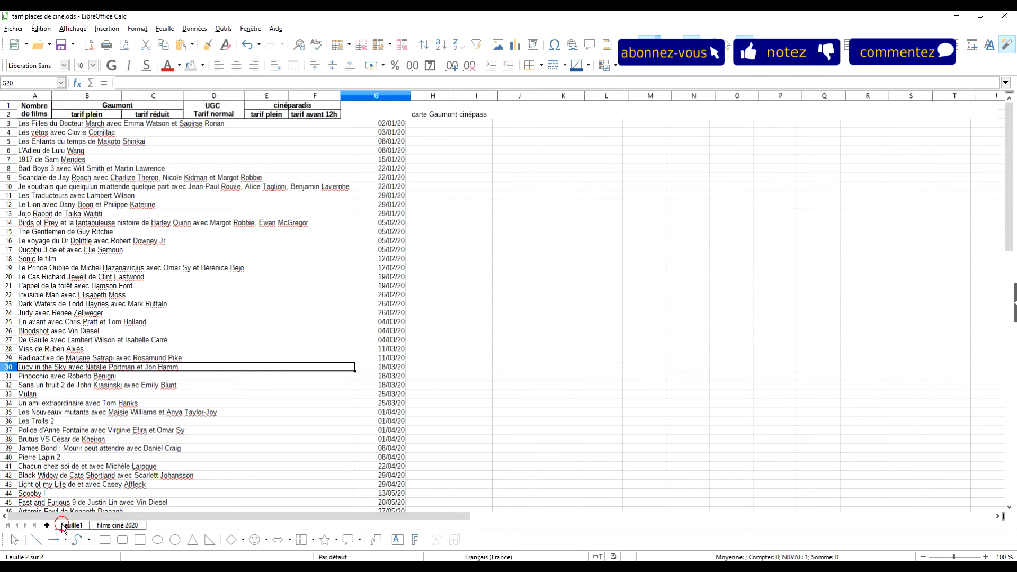
{"action": "left_click", "coordinate": [117, 525]}
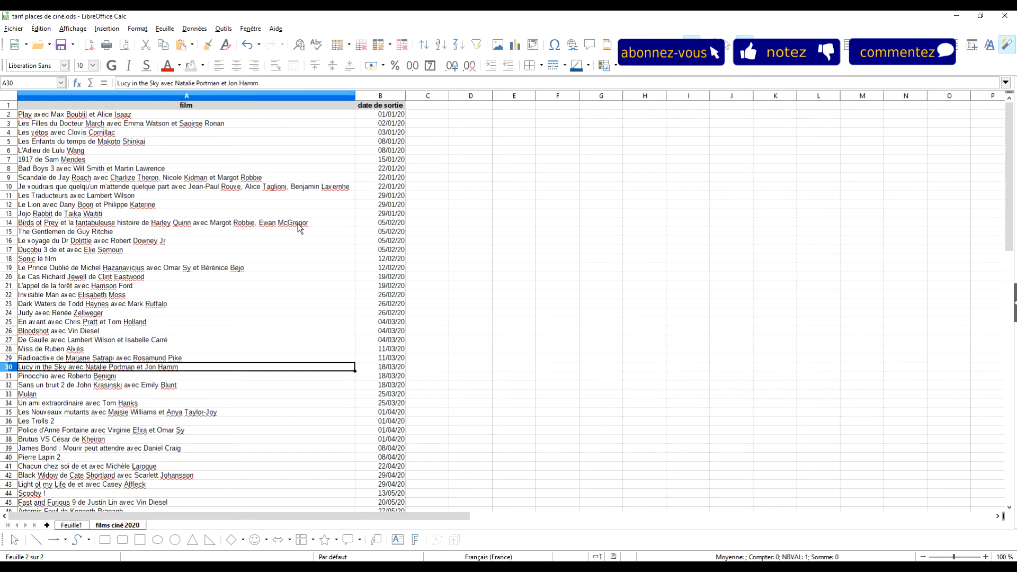
{"action": "scroll", "coordinate": [415, 401], "scroll_direction": "down", "scroll_amount": 7}
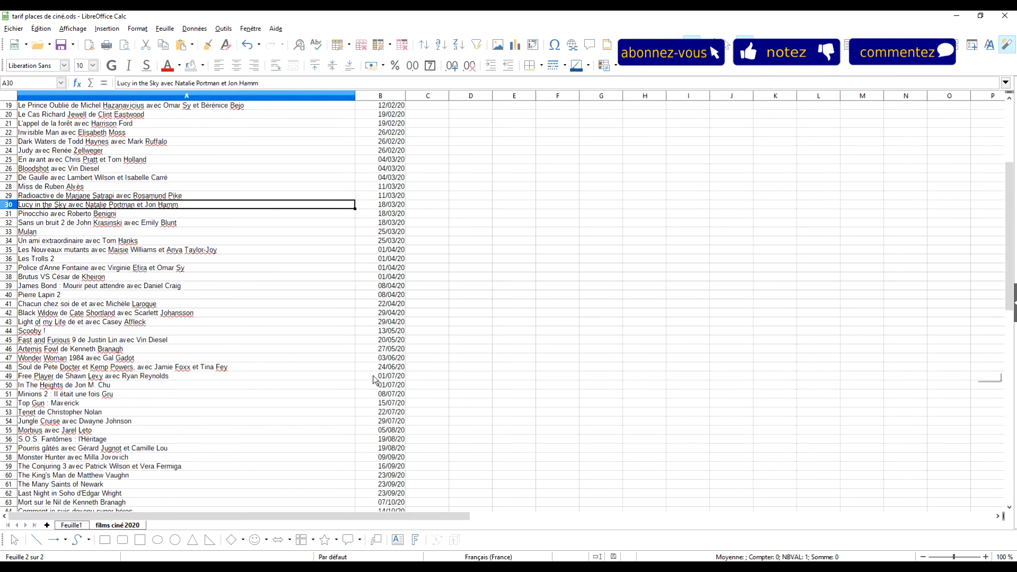
{"action": "scroll", "coordinate": [217, 285], "scroll_direction": "down", "scroll_amount": 5}
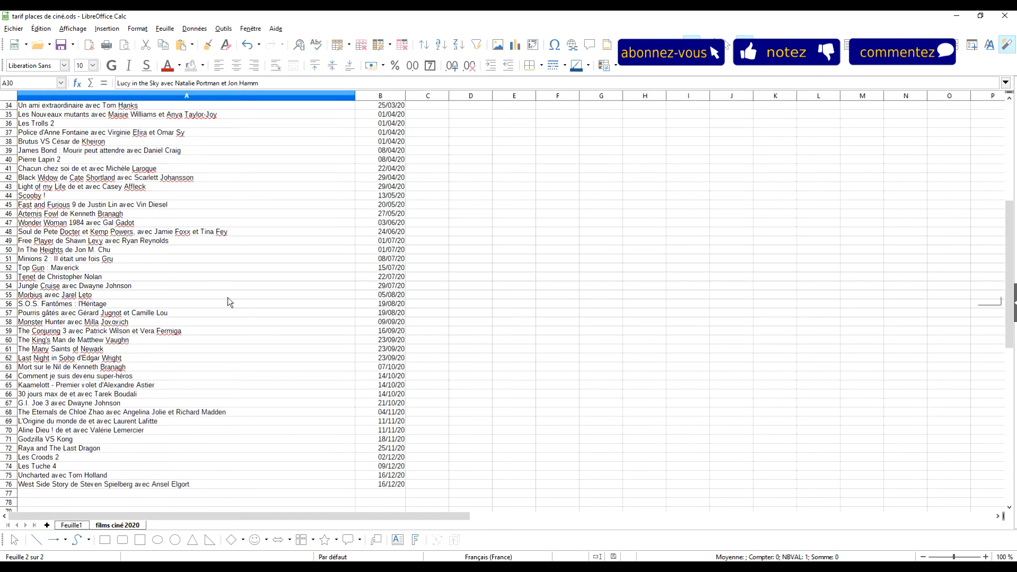
{"action": "scroll", "coordinate": [333, 305], "scroll_direction": "up", "scroll_amount": 12}
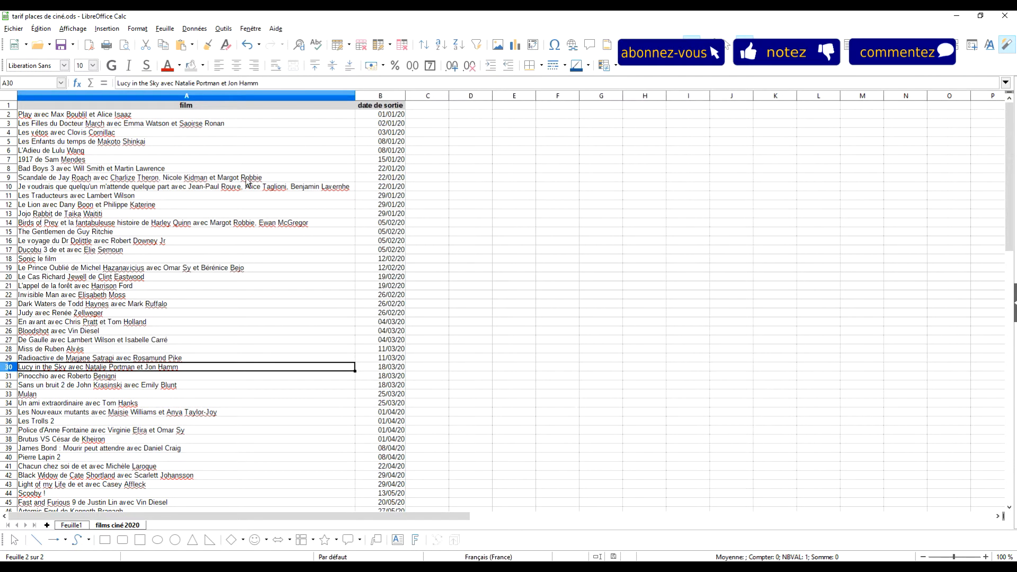
{"action": "left_click", "coordinate": [169, 152]}
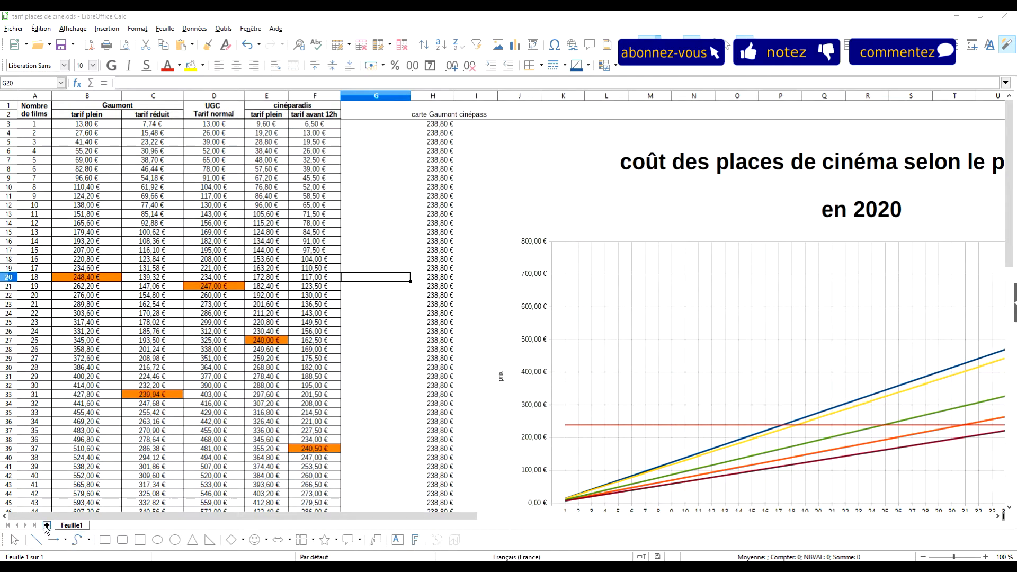
Add a new sheet after Feuille1 and name it "films ciné 2020"
{"action": "left_click", "coordinate": [46, 525]}
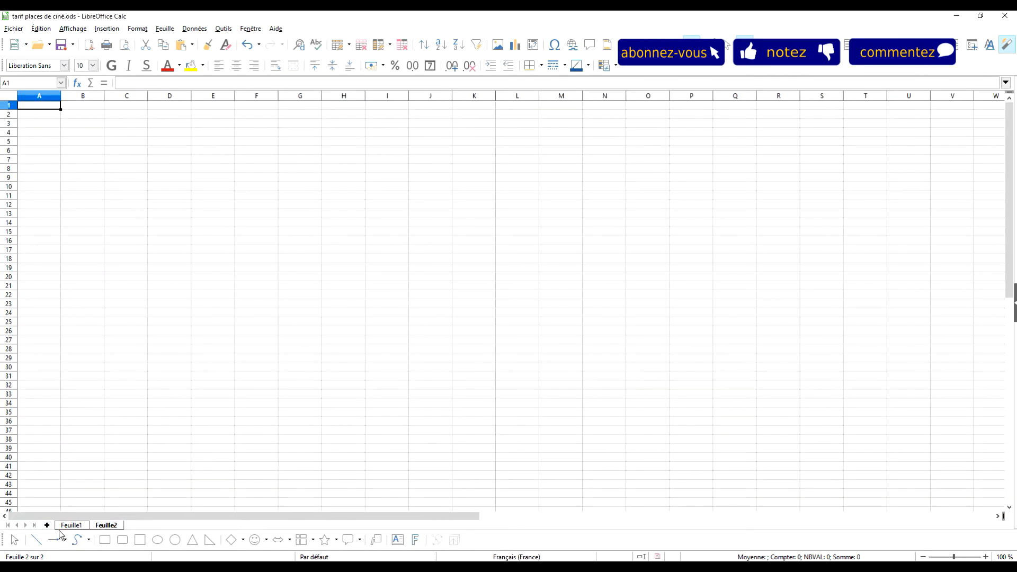
{"action": "double_click", "coordinate": [111, 526]}
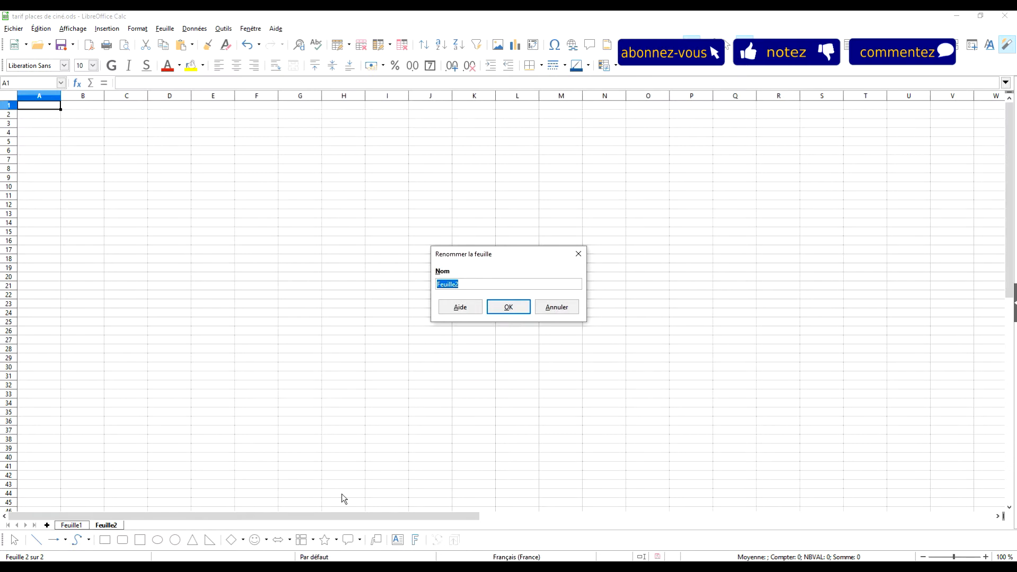
{"action": "type", "text": "c"}
{"action": "key", "text": "BackSpace"}
{"action": "type", "text": "f"}
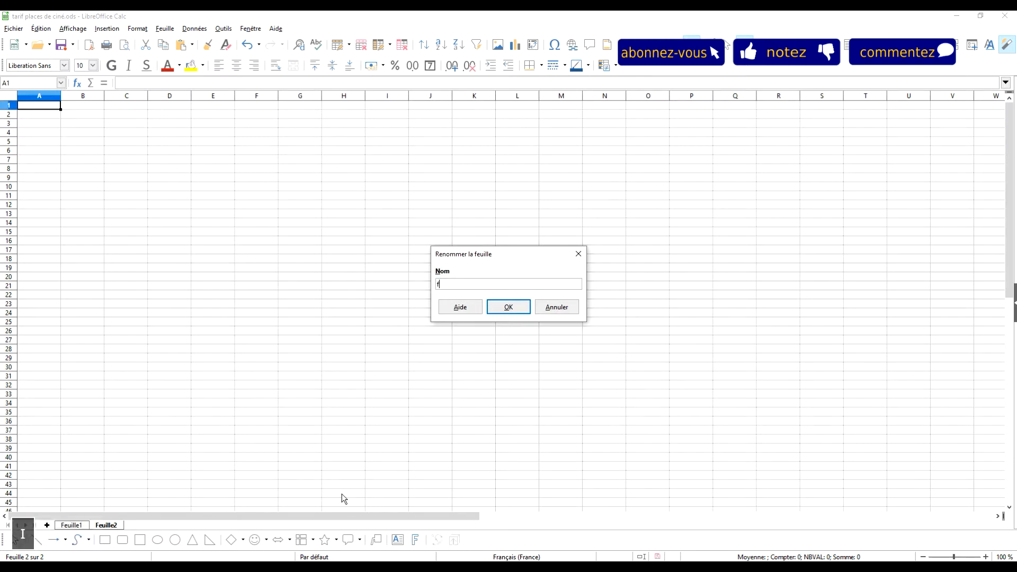
{"action": "type", "text": "ilms ciné "}
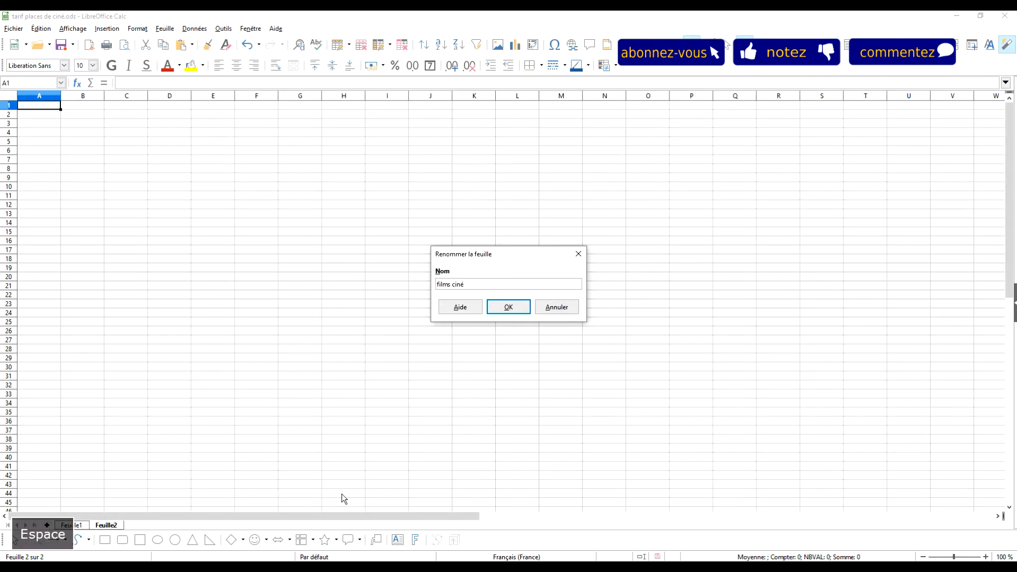
{"action": "type", "text": "2020"}
{"action": "key", "text": "Return"}
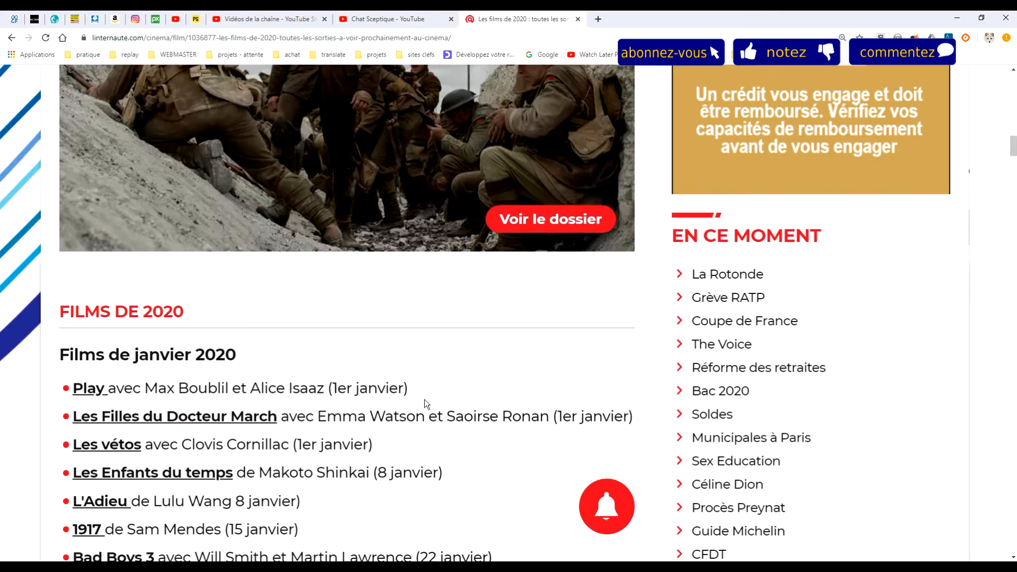
Copy the full 2020 film list on the linternaute page, from Play in January through West Side Story in December
{"action": "scroll", "coordinate": [356, 232], "scroll_direction": "up", "scroll_amount": 7}
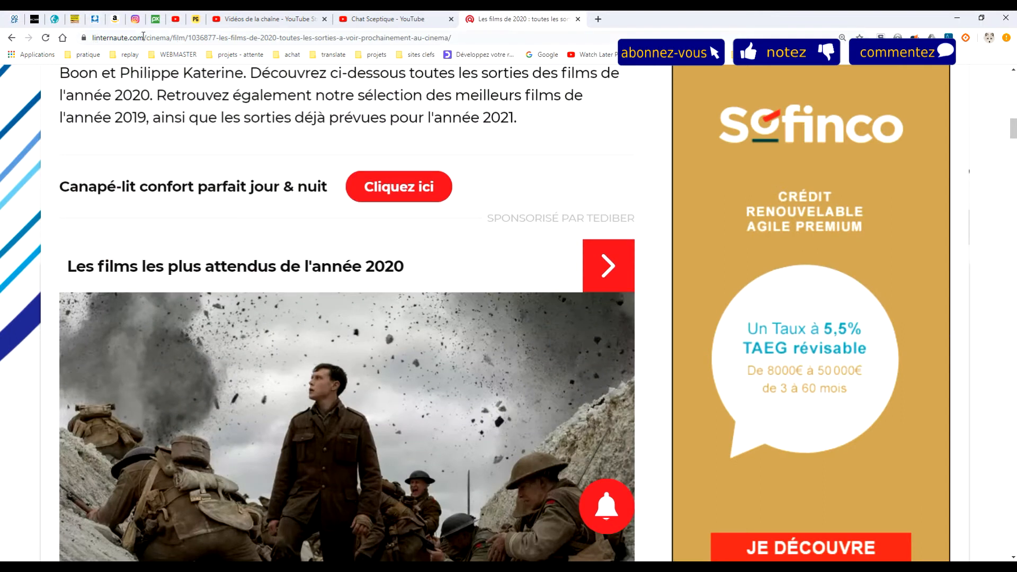
{"action": "scroll", "coordinate": [149, 207], "scroll_direction": "up", "scroll_amount": 7}
{"action": "scroll", "coordinate": [150, 207], "scroll_direction": "up", "scroll_amount": 10}
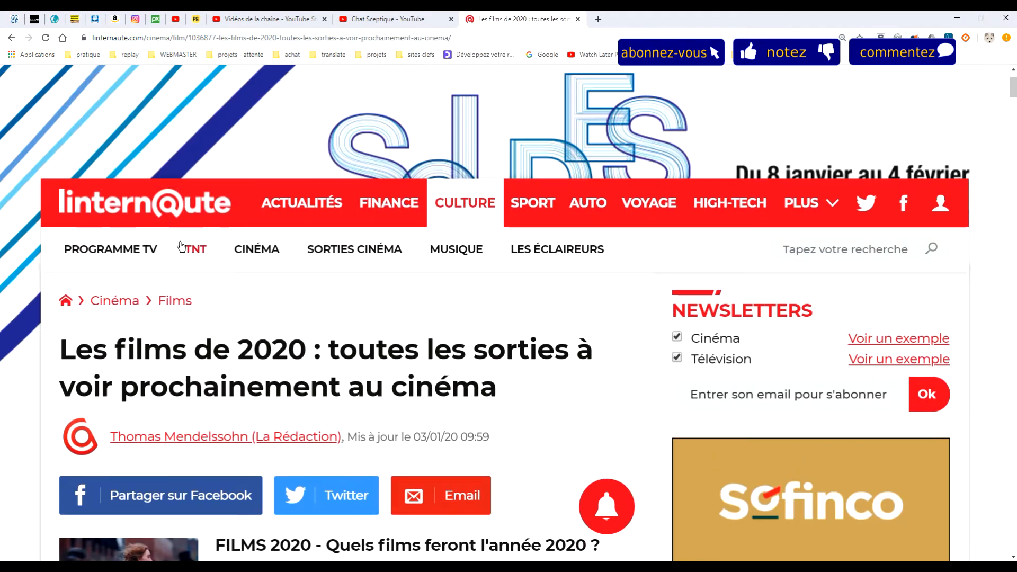
{"action": "scroll", "coordinate": [248, 234], "scroll_direction": "down", "scroll_amount": 3}
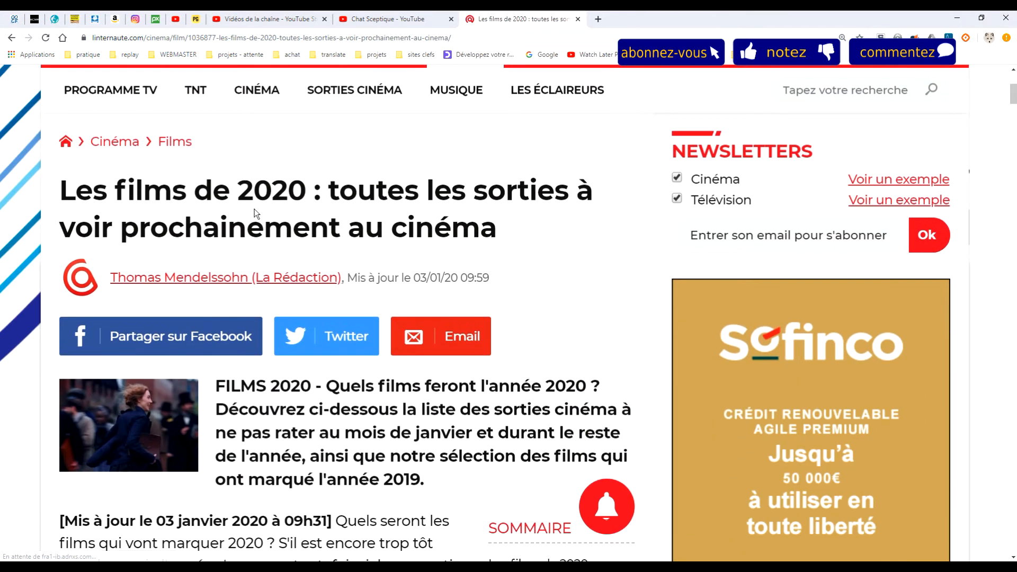
{"action": "scroll", "coordinate": [256, 214], "scroll_direction": "down", "scroll_amount": 20}
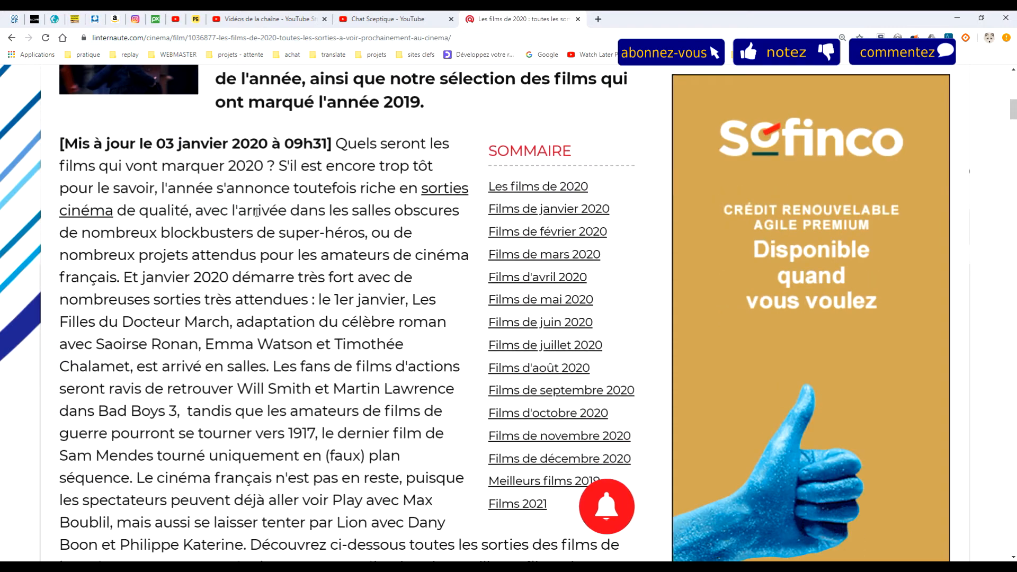
{"action": "scroll", "coordinate": [212, 217], "scroll_direction": "down", "scroll_amount": 7}
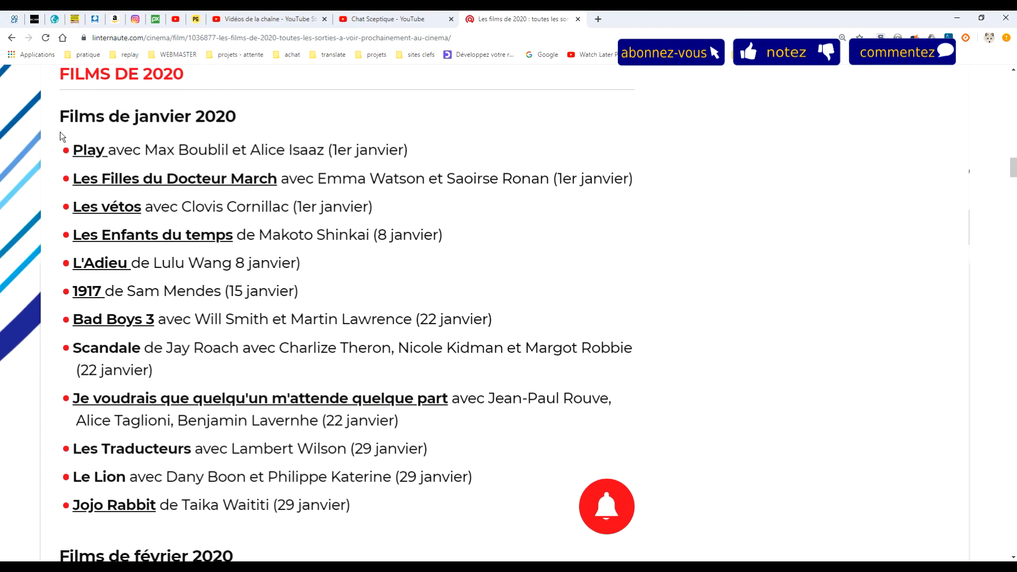
{"action": "left_click_drag", "start_coordinate": [59, 129], "coordinate": [398, 343]}
{"action": "scroll", "coordinate": [341, 559], "scroll_direction": "down", "scroll_amount": 7}
{"action": "scroll", "coordinate": [371, 560], "scroll_direction": "down", "scroll_amount": 5}
{"action": "scroll", "coordinate": [326, 551], "scroll_direction": "down", "scroll_amount": 9}
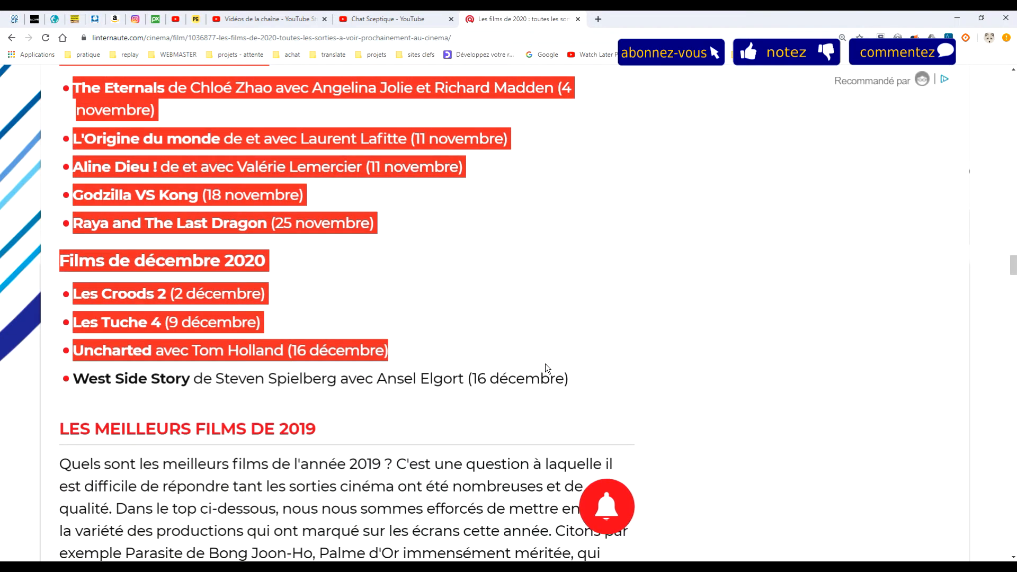
{"action": "left_click_drag", "start_coordinate": [545, 363], "coordinate": [586, 376]}
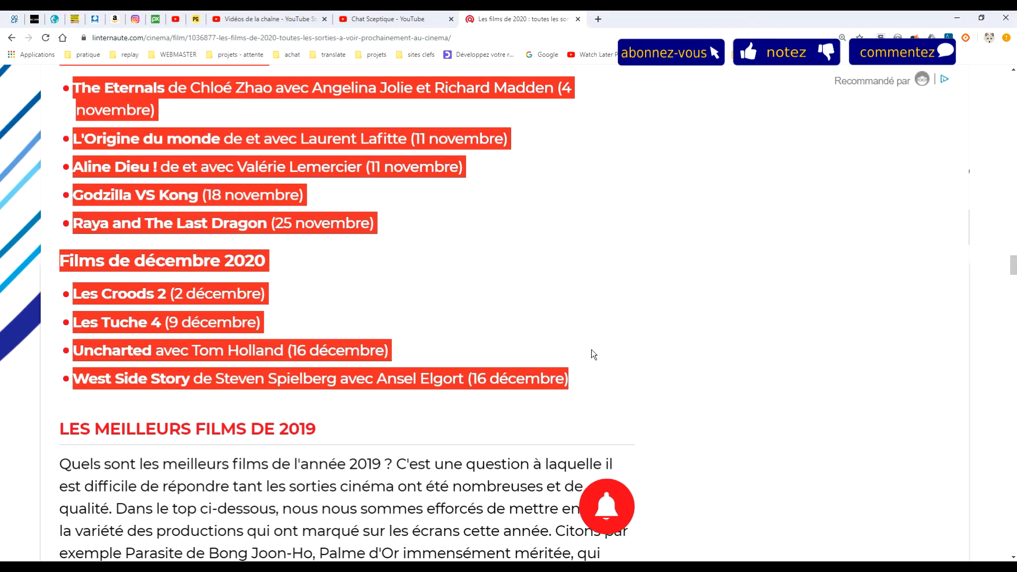
{"action": "key", "text": "ctrl+c"}
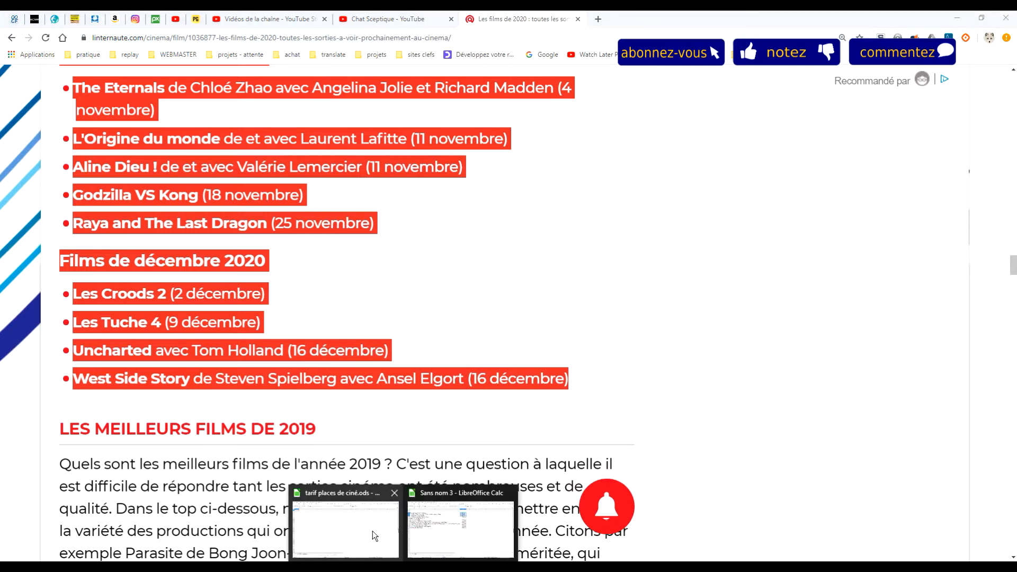
Switch to the tarif places de ciné workbook in LibreOffice Calc and start a special paste at A2 as unformatted text
{"action": "left_click", "coordinate": [373, 535]}
{"action": "left_click", "coordinate": [341, 533]}
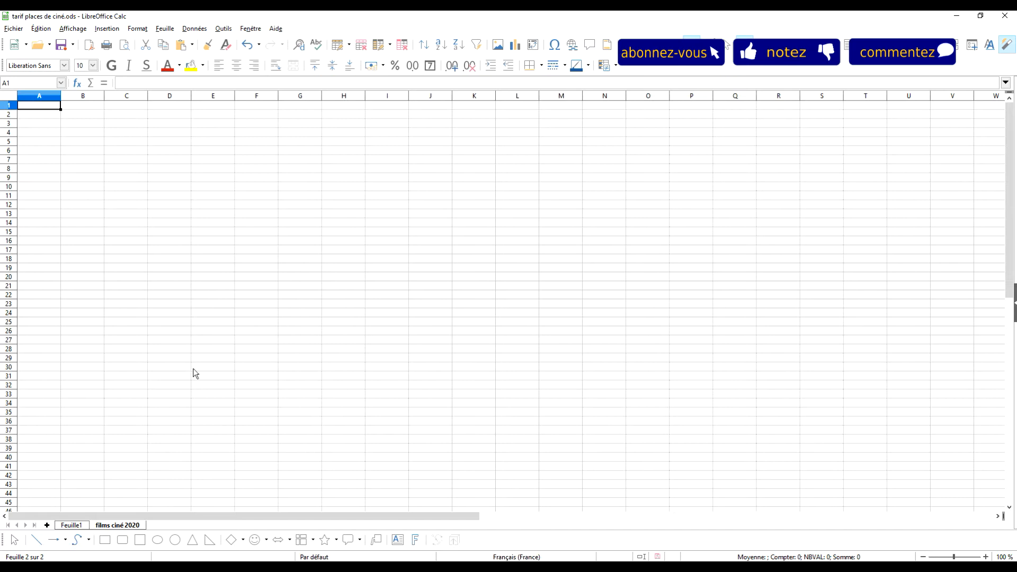
{"action": "left_click", "coordinate": [41, 114]}
{"action": "left_click", "coordinate": [193, 45]}
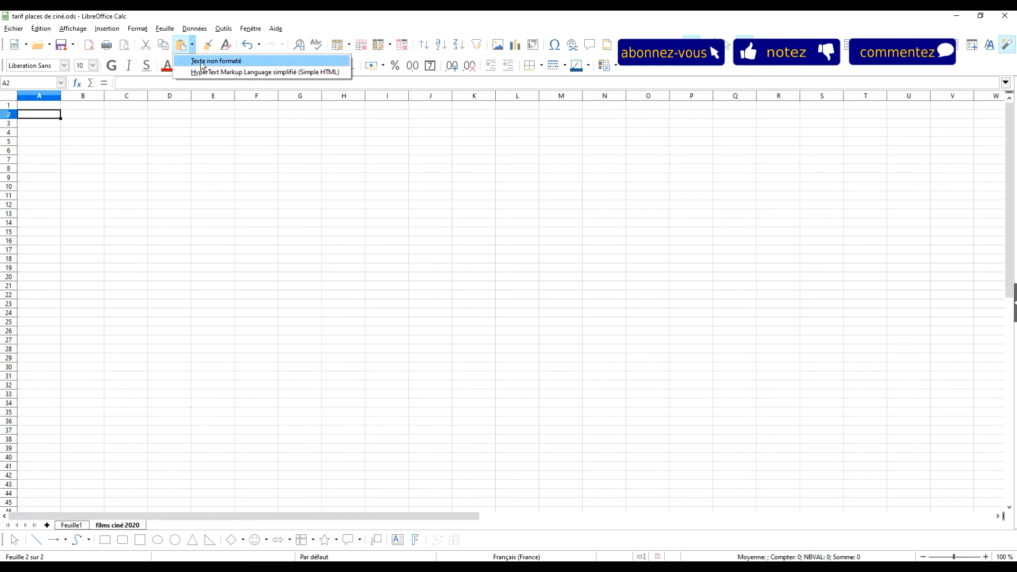
{"action": "left_click", "coordinate": [40, 30]}
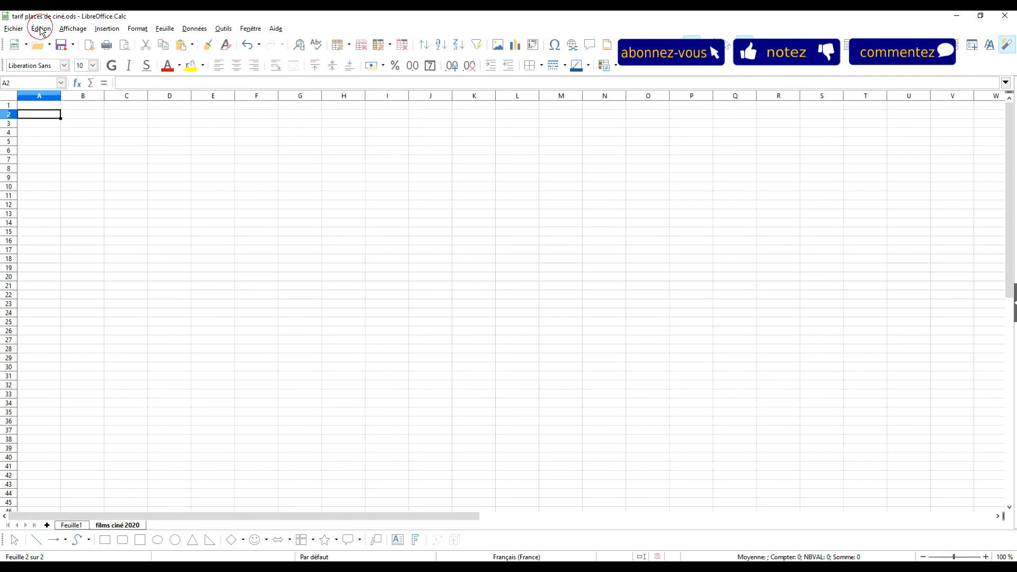
{"action": "left_click", "coordinate": [44, 29]}
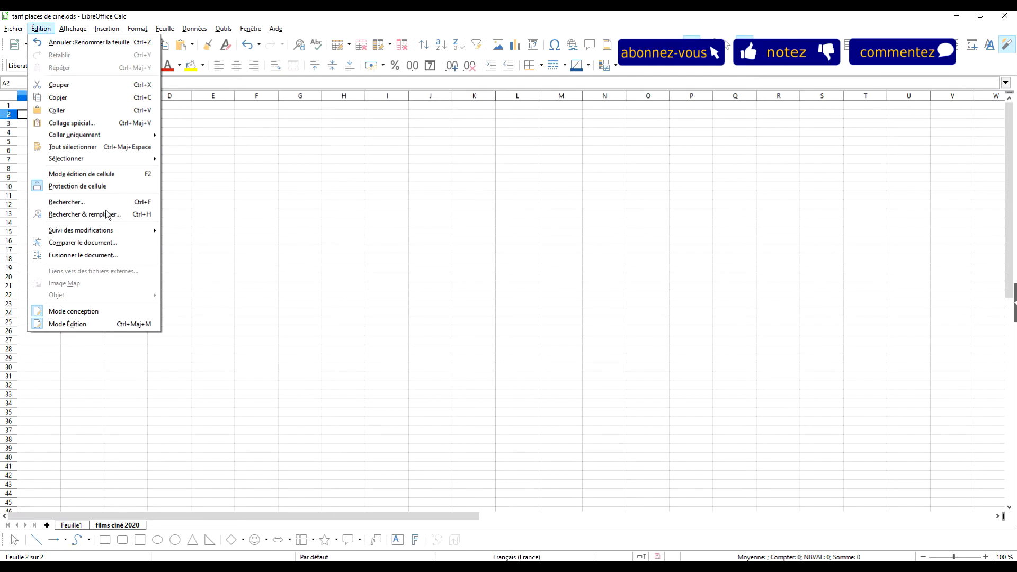
{"action": "left_click", "coordinate": [101, 124]}
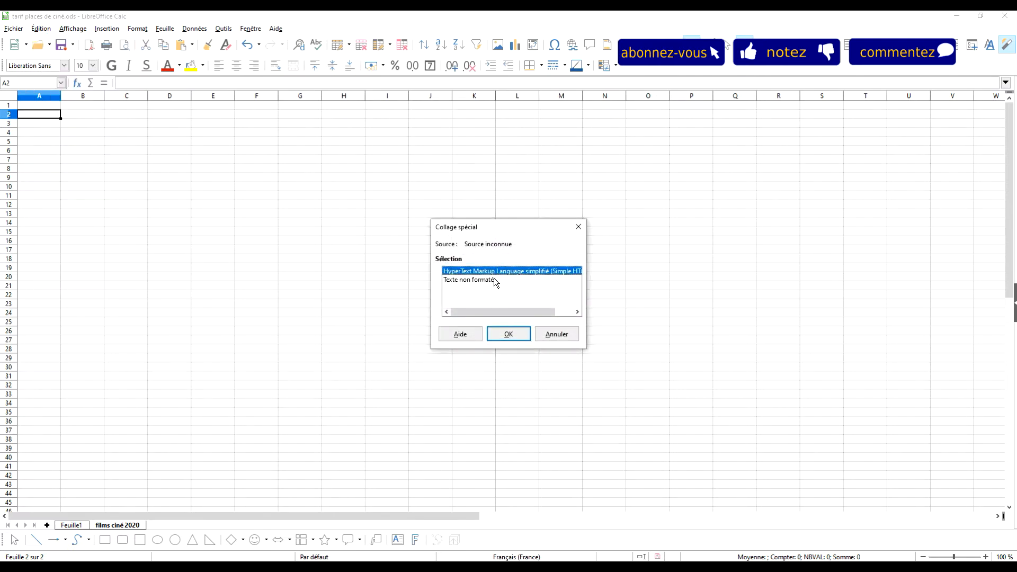
{"action": "left_click", "coordinate": [496, 280]}
{"action": "left_click", "coordinate": [509, 334]}
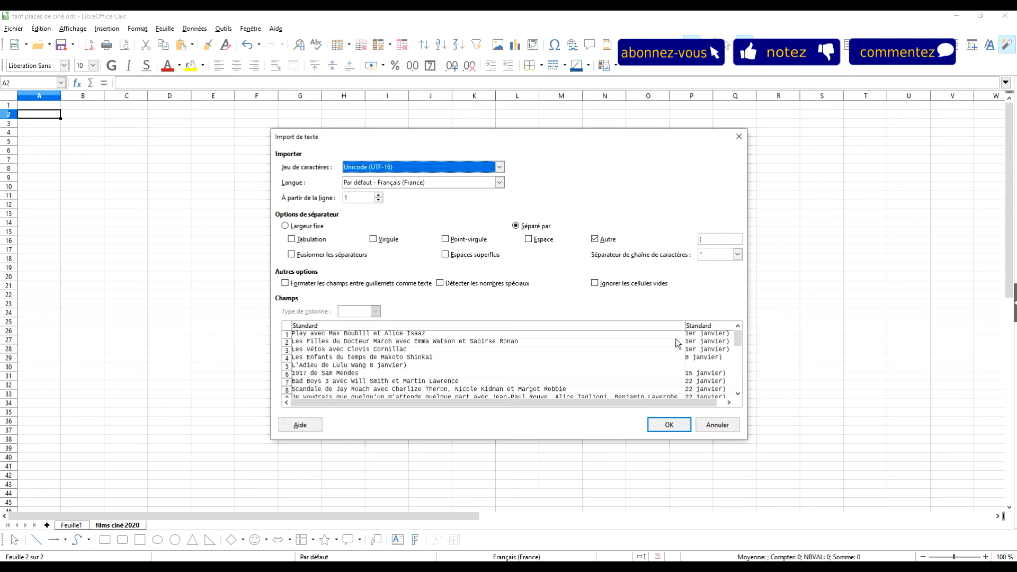
Check the preview, import the film list with "(" as the other separator, and fit column A to its contents
{"action": "scroll", "coordinate": [699, 355], "scroll_direction": "down", "scroll_amount": 4}
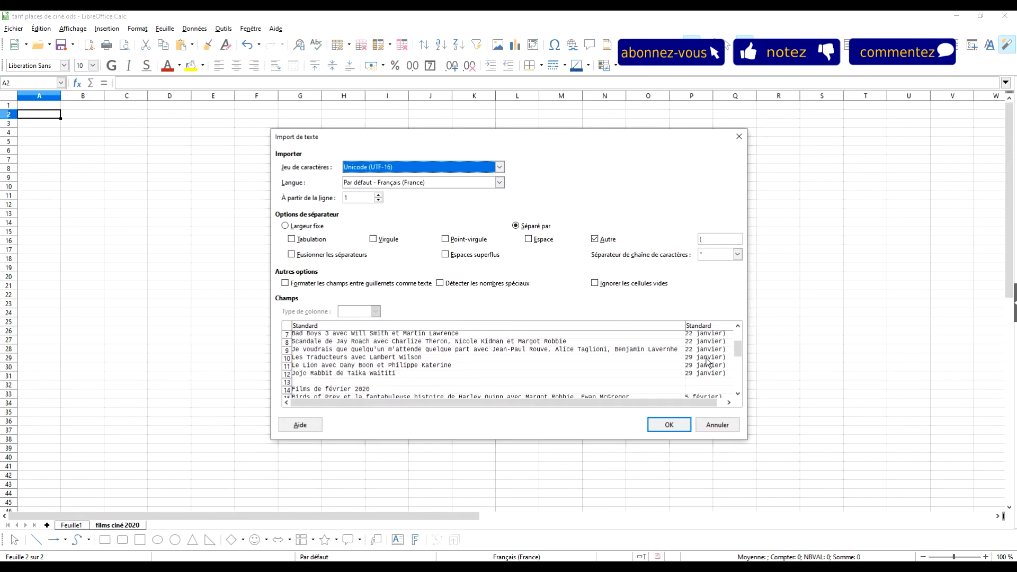
{"action": "scroll", "coordinate": [706, 360], "scroll_direction": "down", "scroll_amount": 5}
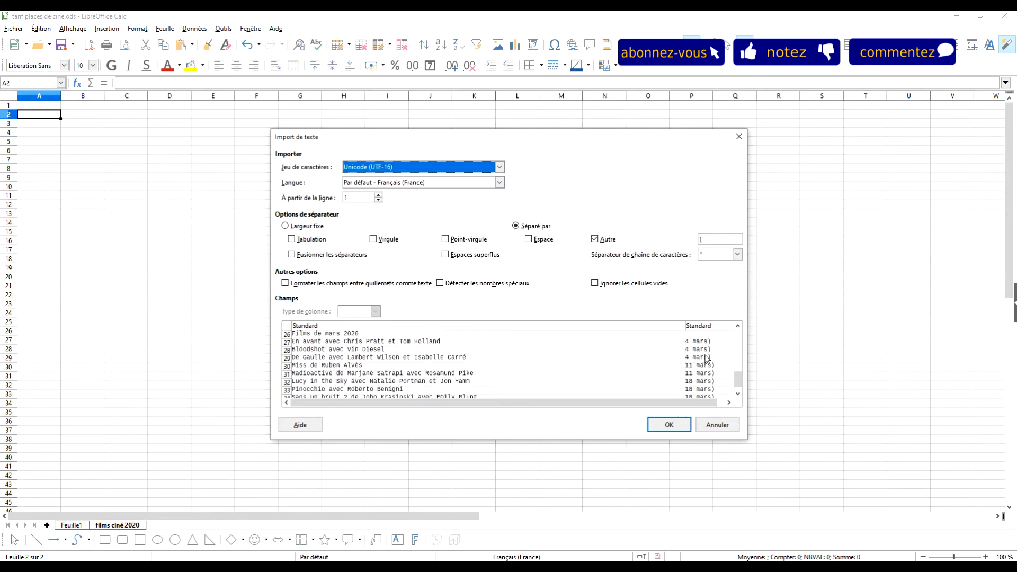
{"action": "scroll", "coordinate": [706, 357], "scroll_direction": "down", "scroll_amount": 2}
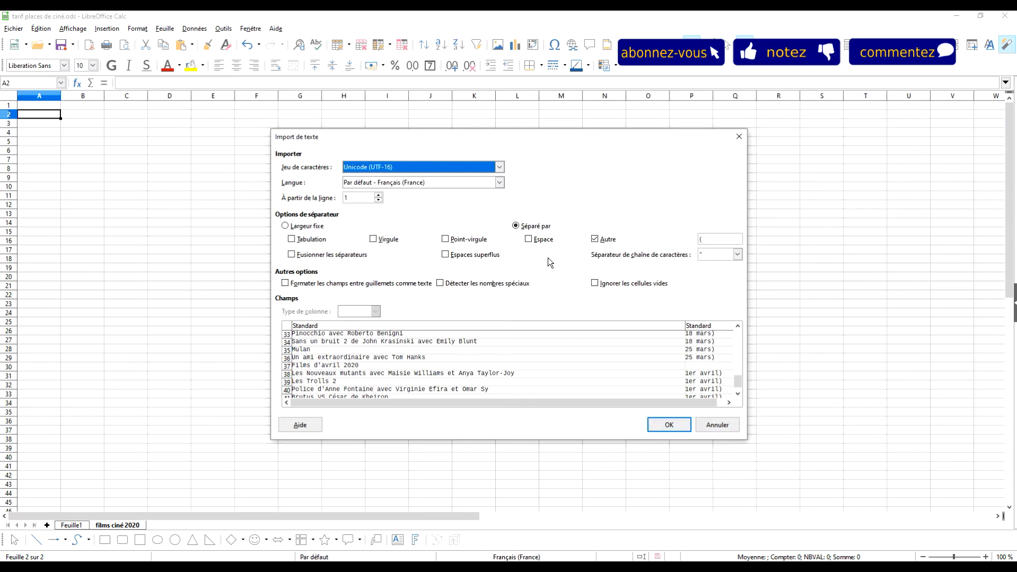
{"action": "left_click", "coordinate": [706, 239]}
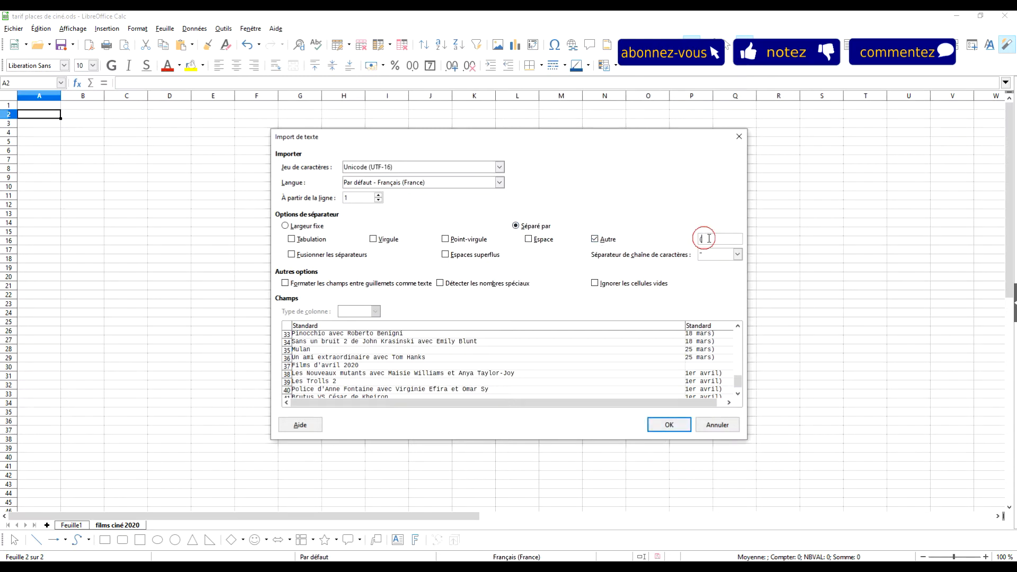
{"action": "left_click", "coordinate": [667, 425]}
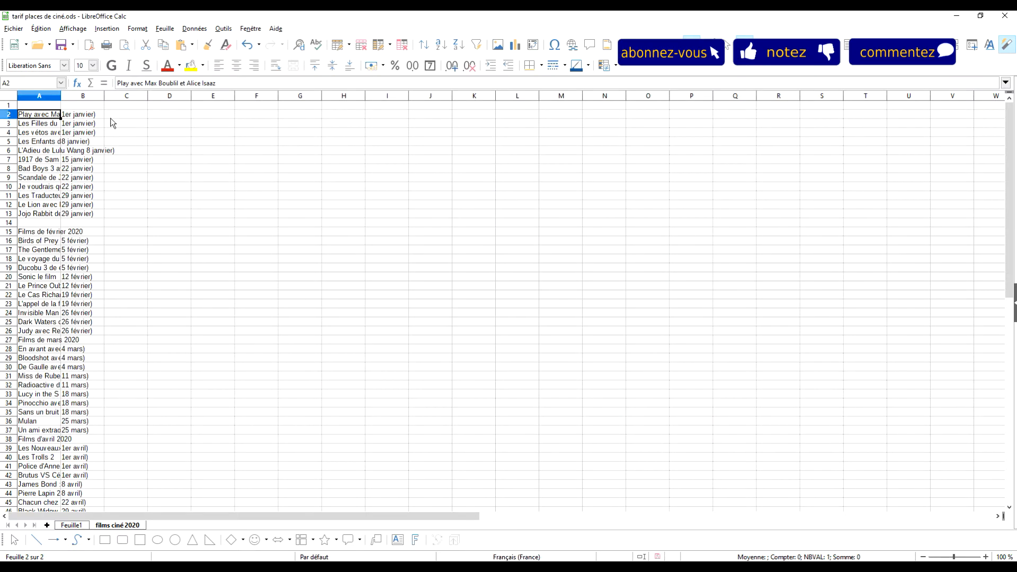
{"action": "double_click", "coordinate": [62, 96]}
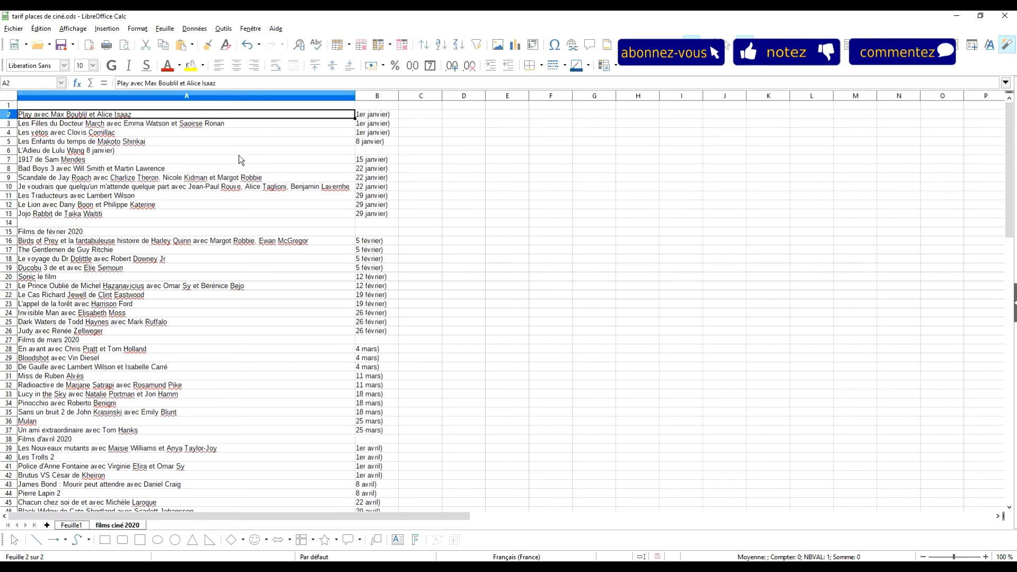
Compare the L'Adieu entry in A6 with its line on the linternaute film page, and return to the Calc workbook
{"action": "left_click", "coordinate": [370, 115]}
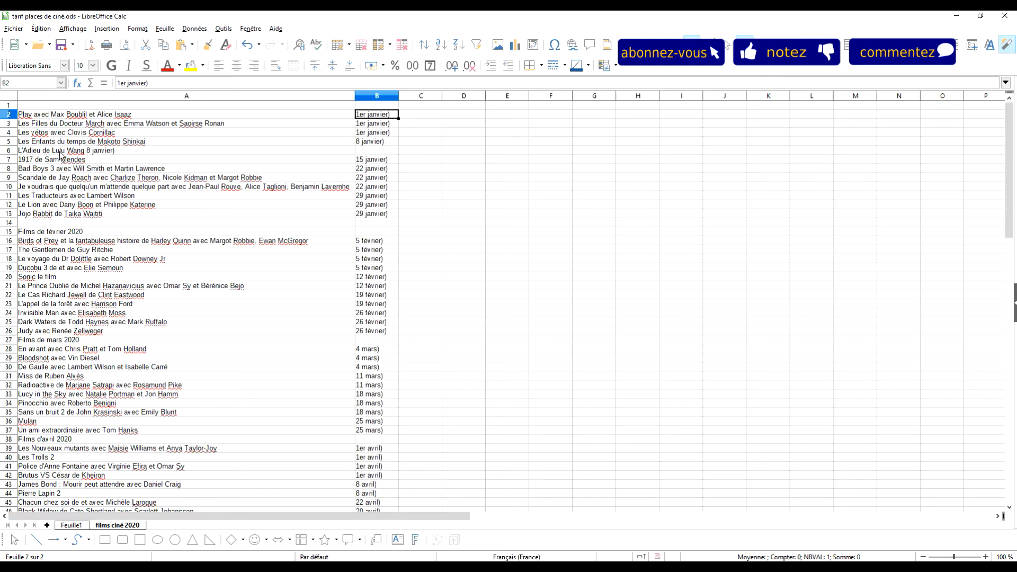
{"action": "left_click", "coordinate": [75, 151]}
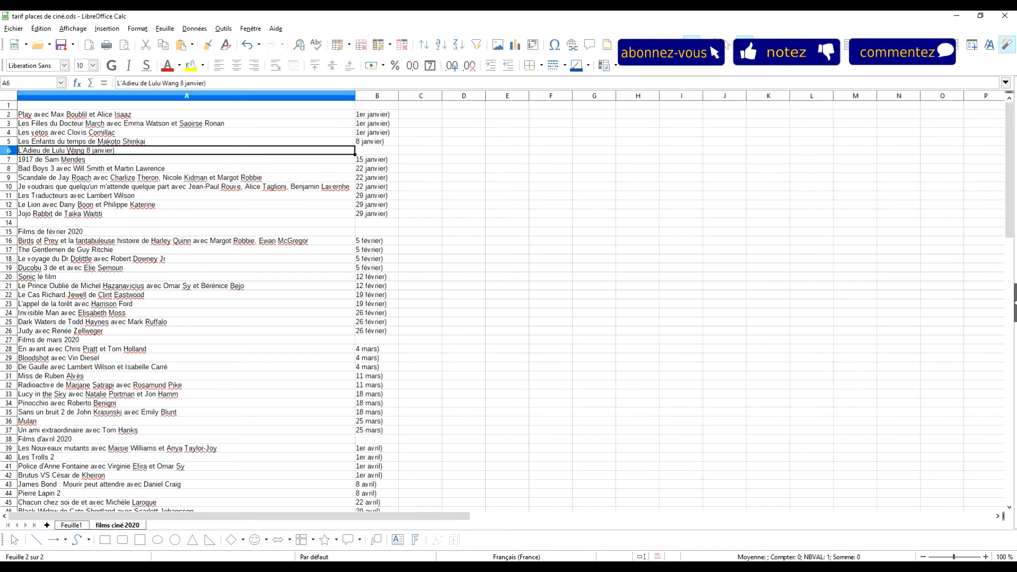
{"action": "key", "text": "alt+Tab"}
{"action": "scroll", "coordinate": [404, 246], "scroll_direction": "up", "scroll_amount": 15}
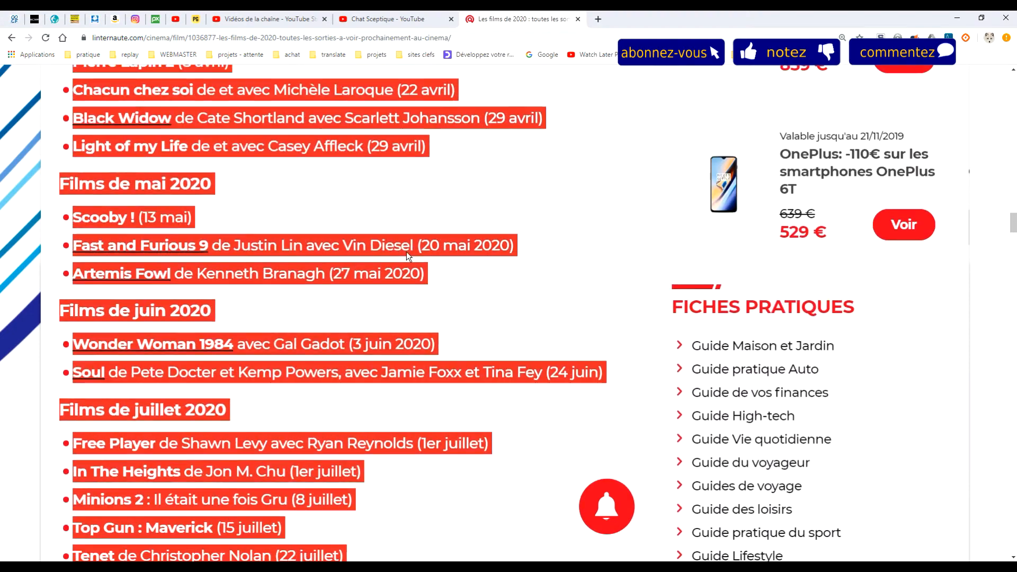
{"action": "scroll", "coordinate": [405, 252], "scroll_direction": "up", "scroll_amount": 20}
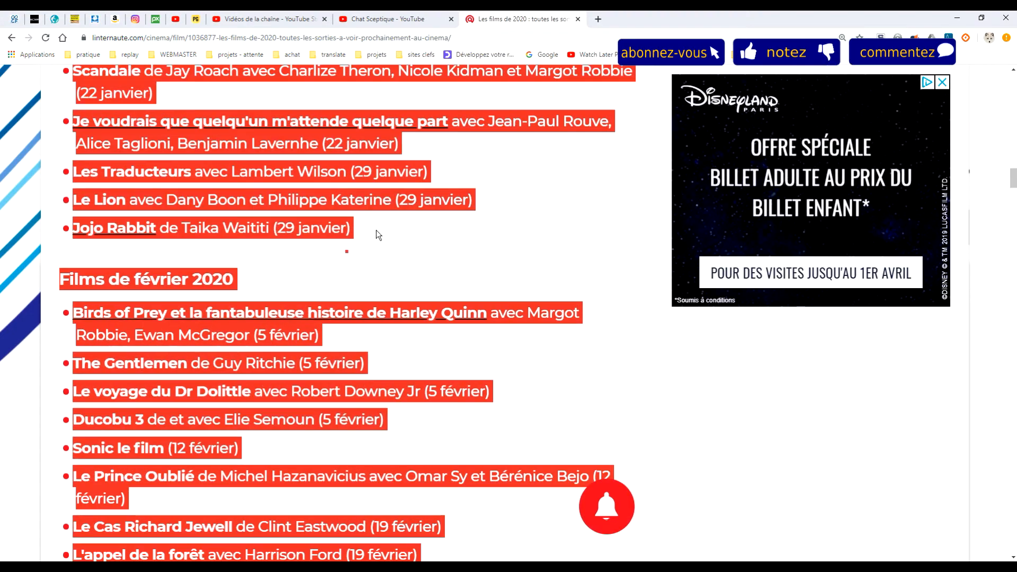
{"action": "scroll", "coordinate": [376, 230], "scroll_direction": "up", "scroll_amount": 5}
{"action": "left_click", "coordinate": [344, 254]}
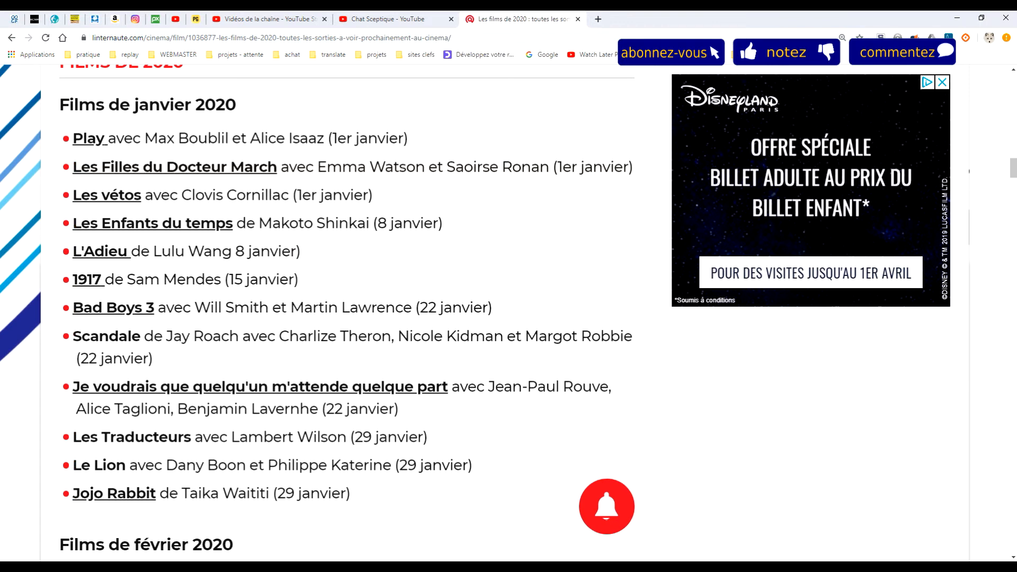
{"action": "left_click", "coordinate": [367, 517]}
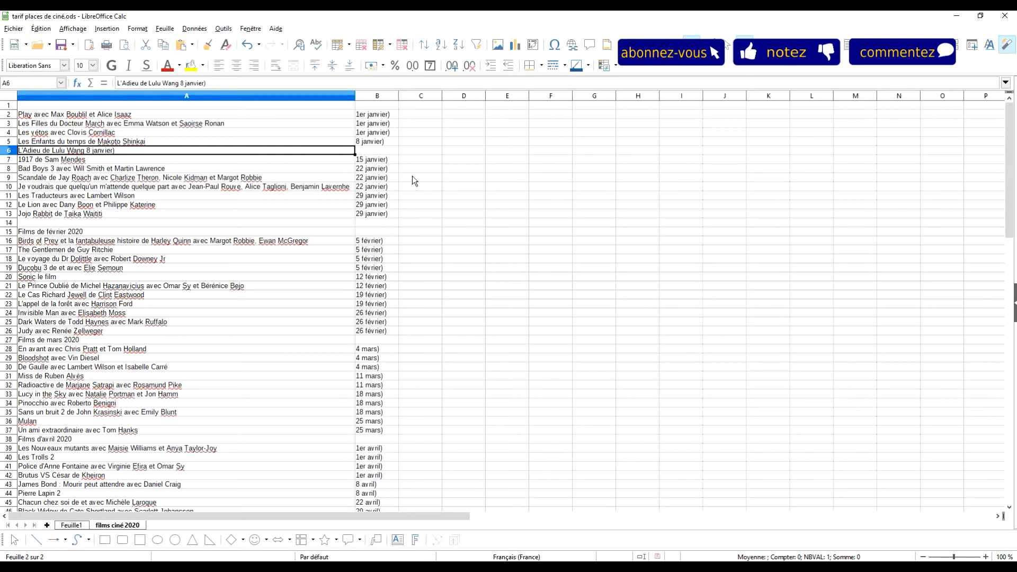
Remove the trailing "8 janvier)" from the L'Adieu film title in A6
{"action": "left_click", "coordinate": [376, 141]}
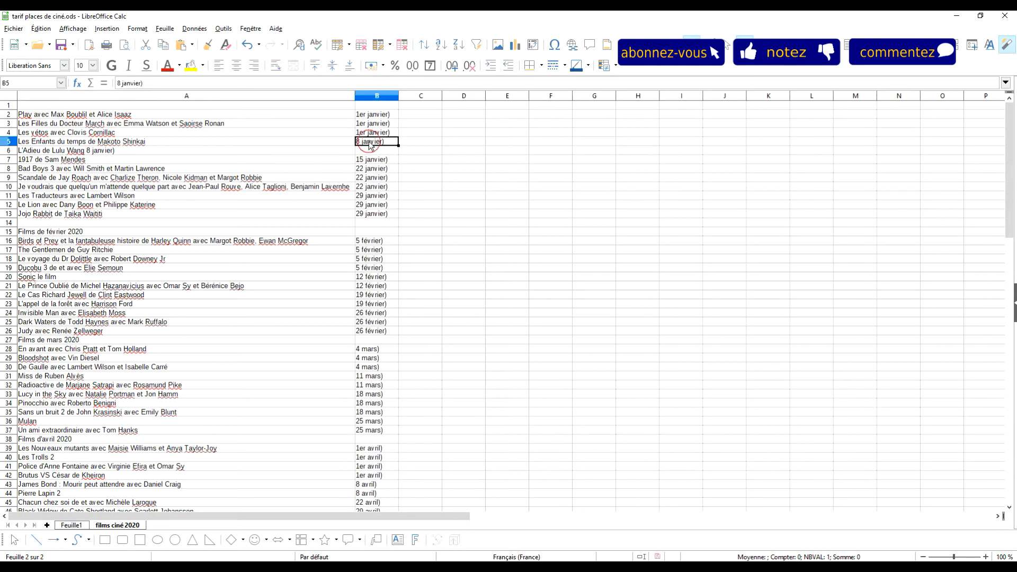
{"action": "left_click", "coordinate": [158, 151]}
{"action": "left_click_drag", "start_coordinate": [181, 83], "coordinate": [206, 83]}
{"action": "key", "text": "BackSpace"}
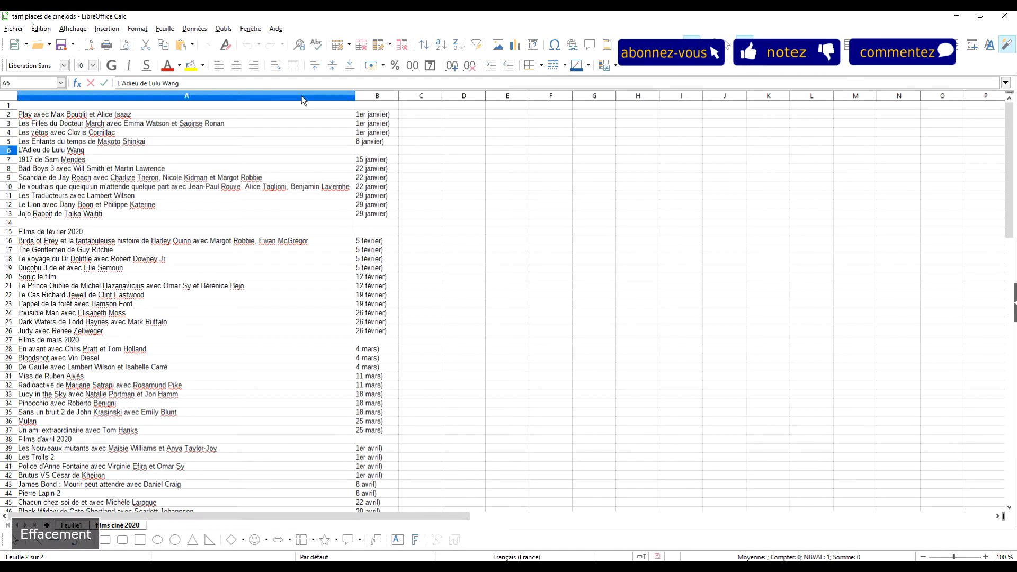
{"action": "key", "text": "Return"}
Enter the date 01/01 in B2 and fill it down through B4
{"action": "left_click", "coordinate": [373, 105]}
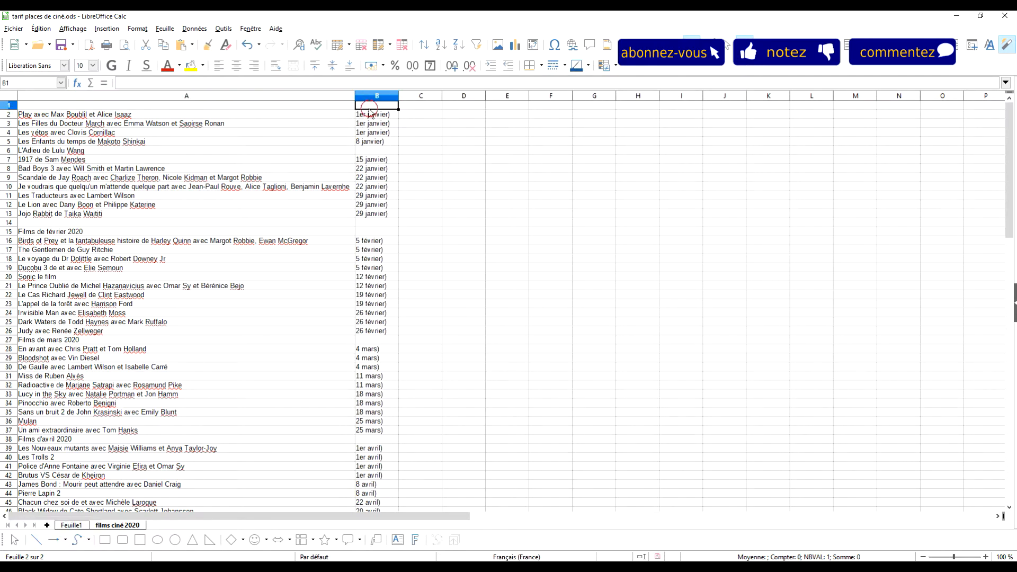
{"action": "left_click", "coordinate": [390, 115]}
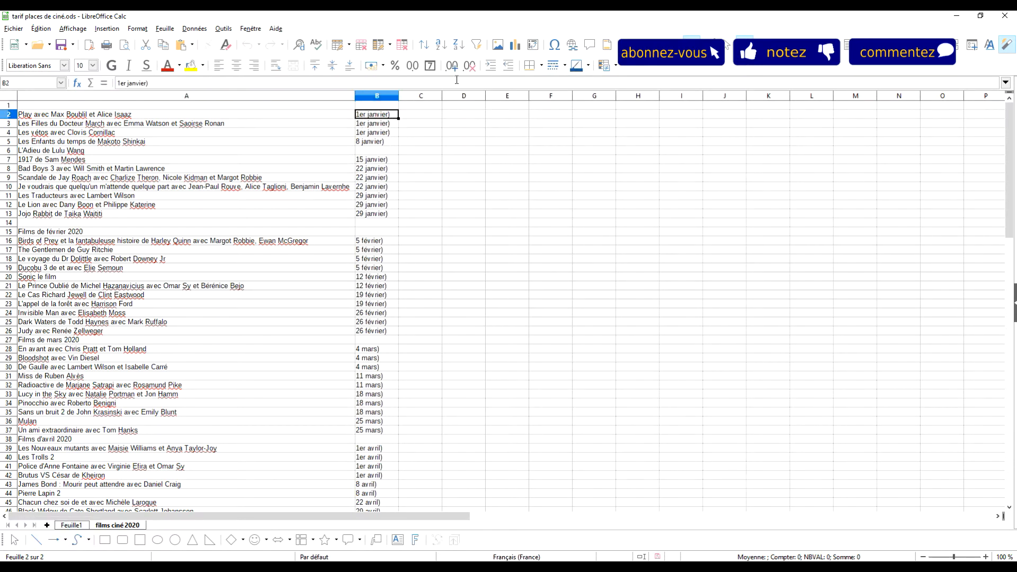
{"action": "type", "text": "01/01"}
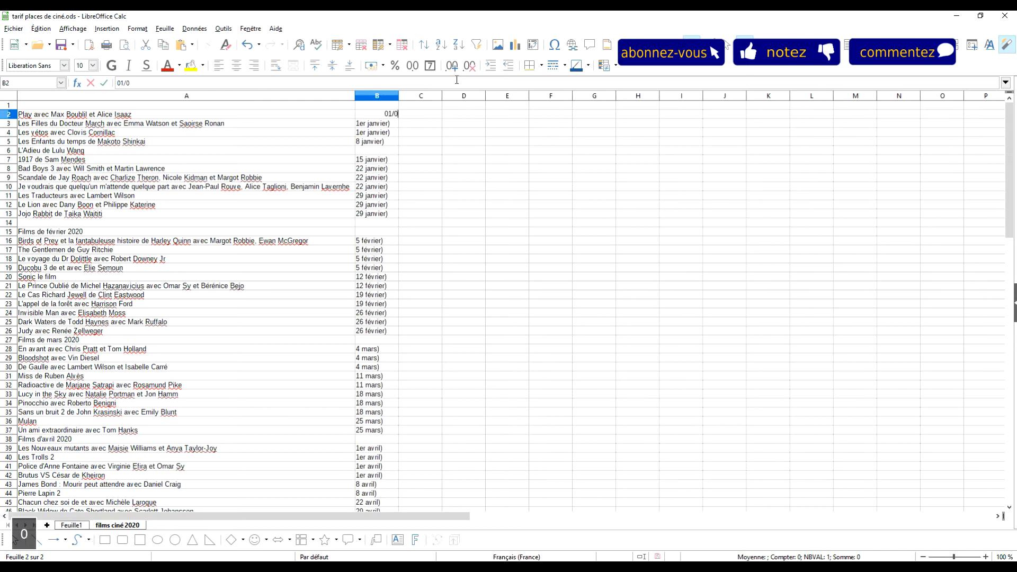
{"action": "key", "text": "Return"}
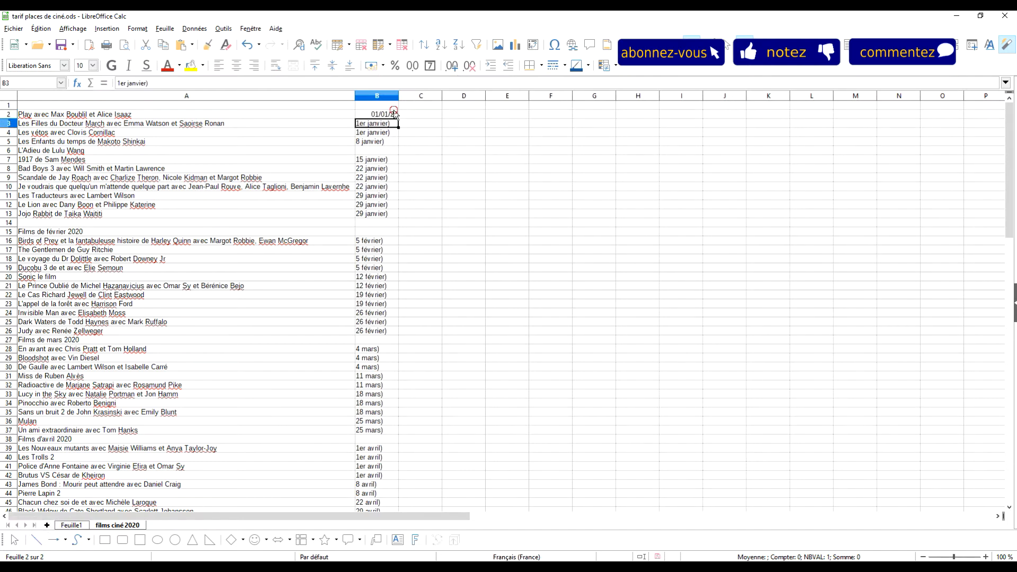
{"action": "left_click", "coordinate": [394, 115]}
{"action": "left_click_drag", "start_coordinate": [399, 119], "coordinate": [398, 133]}
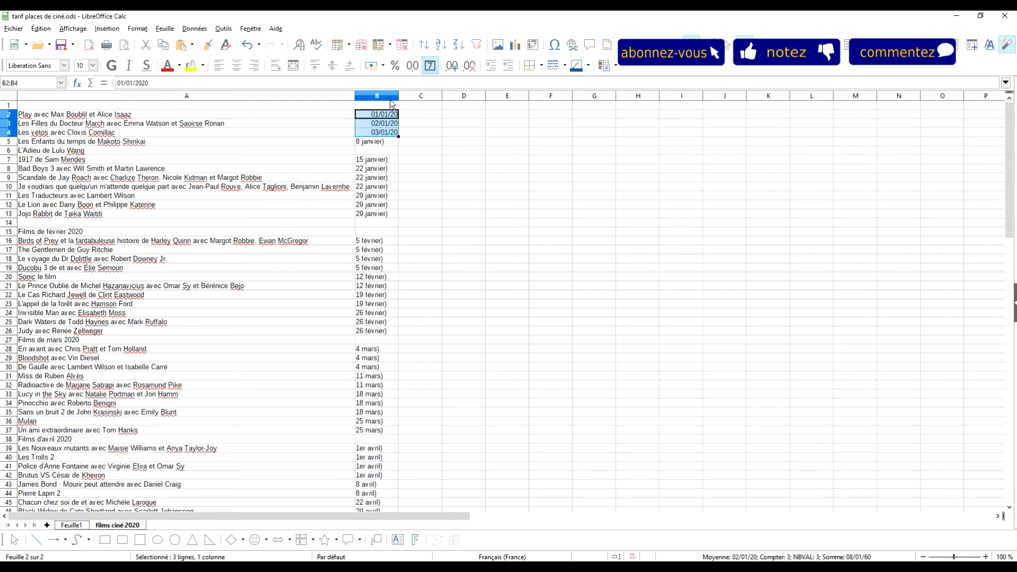
Remove every ")" from column B with Find & Replace, using an empty replacement
{"action": "left_click", "coordinate": [389, 97]}
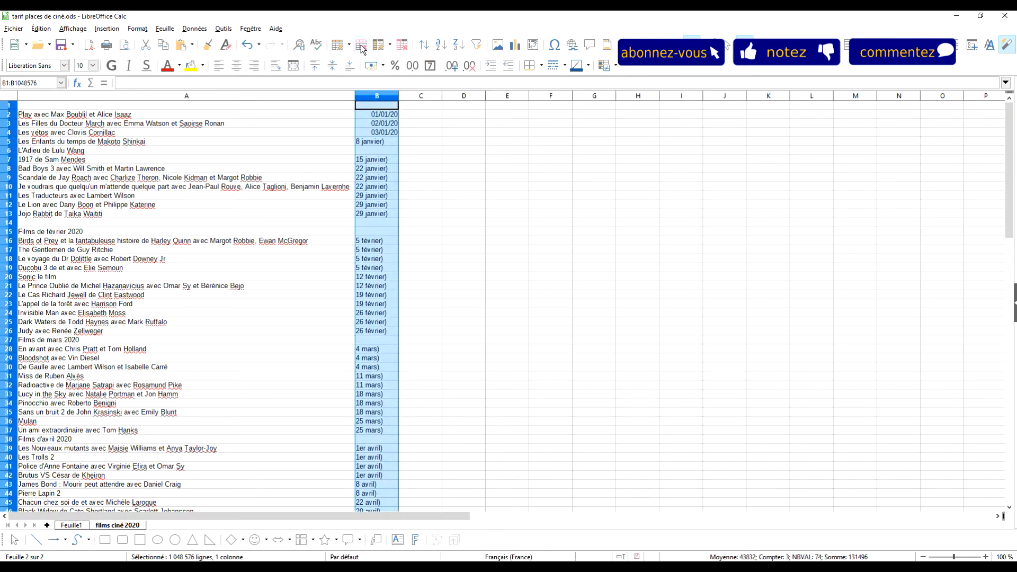
{"action": "left_click", "coordinate": [300, 46]}
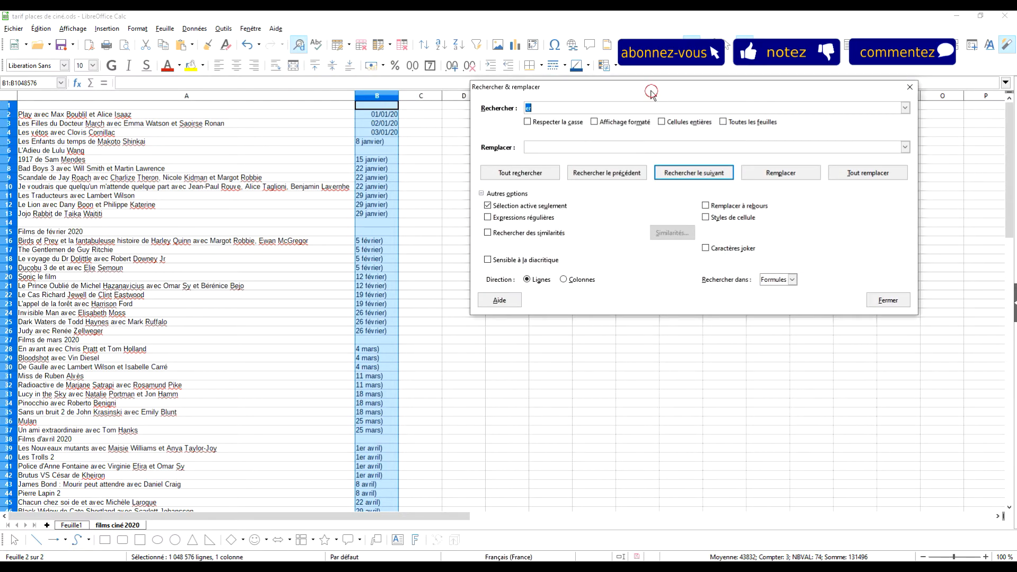
{"action": "left_click_drag", "start_coordinate": [651, 93], "coordinate": [463, 194]}
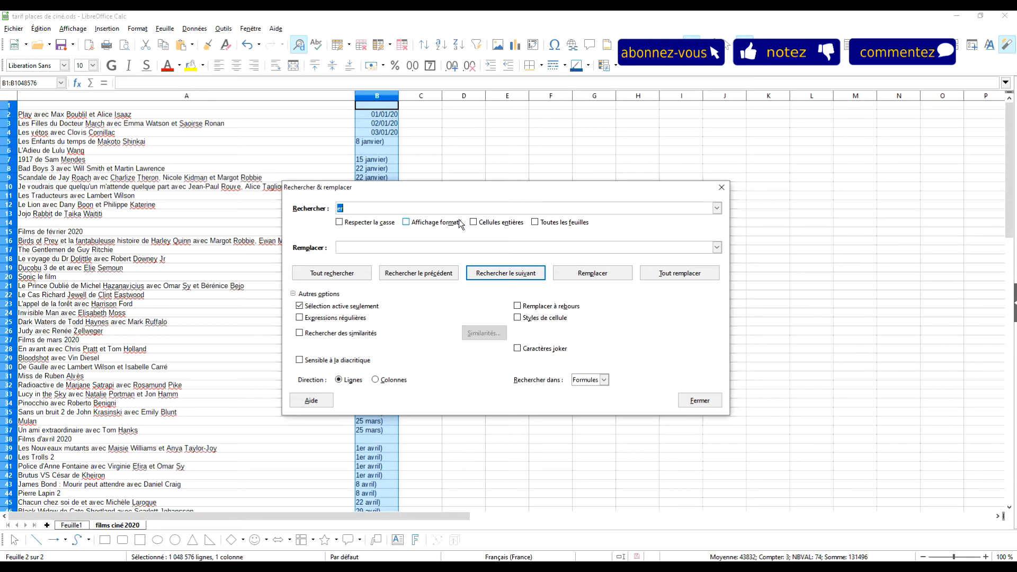
{"action": "type", "text": ")"}
{"action": "left_click", "coordinate": [688, 275]}
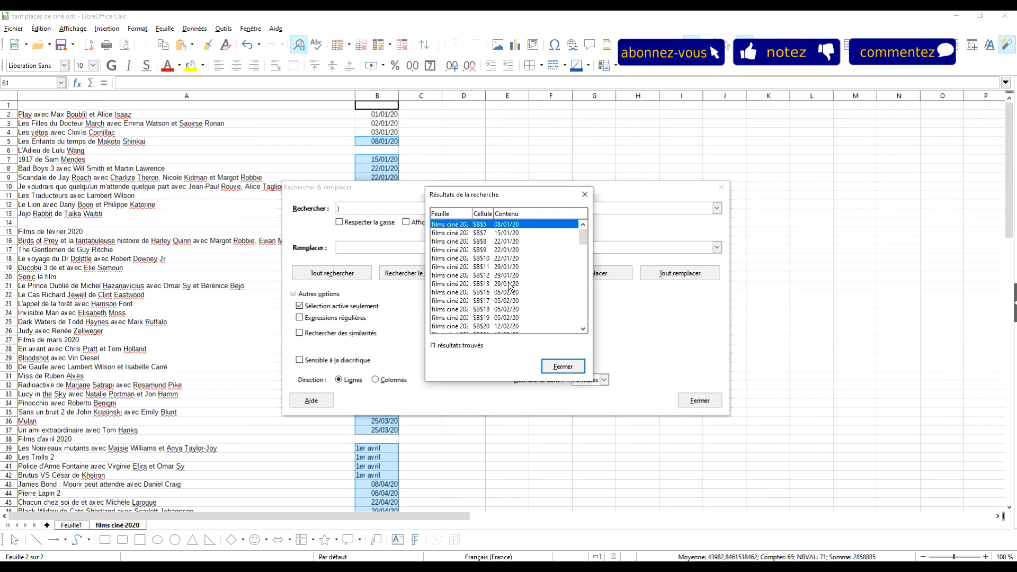
{"action": "left_click", "coordinate": [556, 365]}
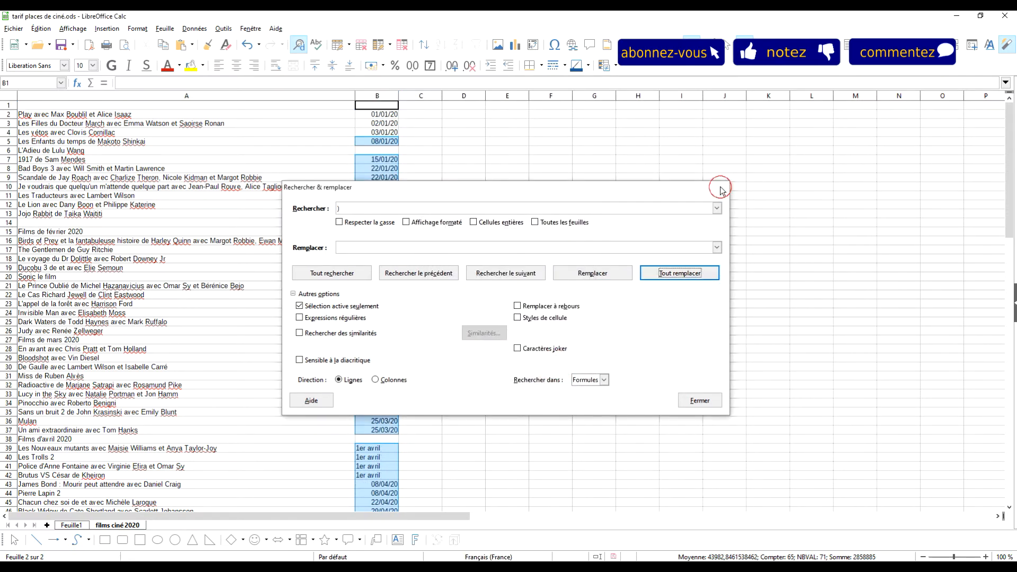
{"action": "left_click", "coordinate": [721, 188]}
{"action": "left_click", "coordinate": [437, 222]}
Replace all occurrences of "1er" with "1" in column B using Find & Replace
{"action": "scroll", "coordinate": [426, 254], "scroll_direction": "down", "scroll_amount": 11}
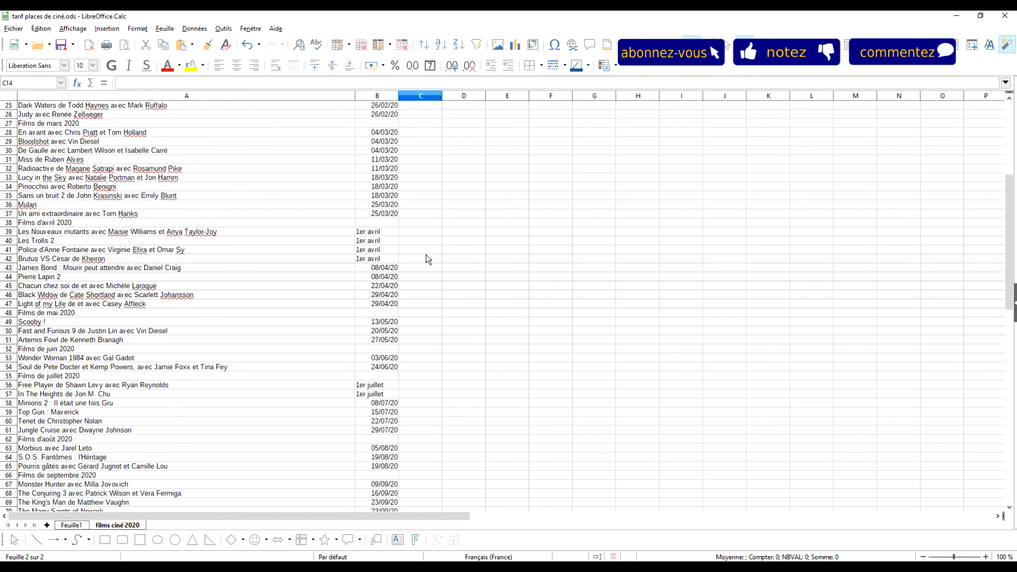
{"action": "scroll", "coordinate": [377, 276], "scroll_direction": "down", "scroll_amount": 2}
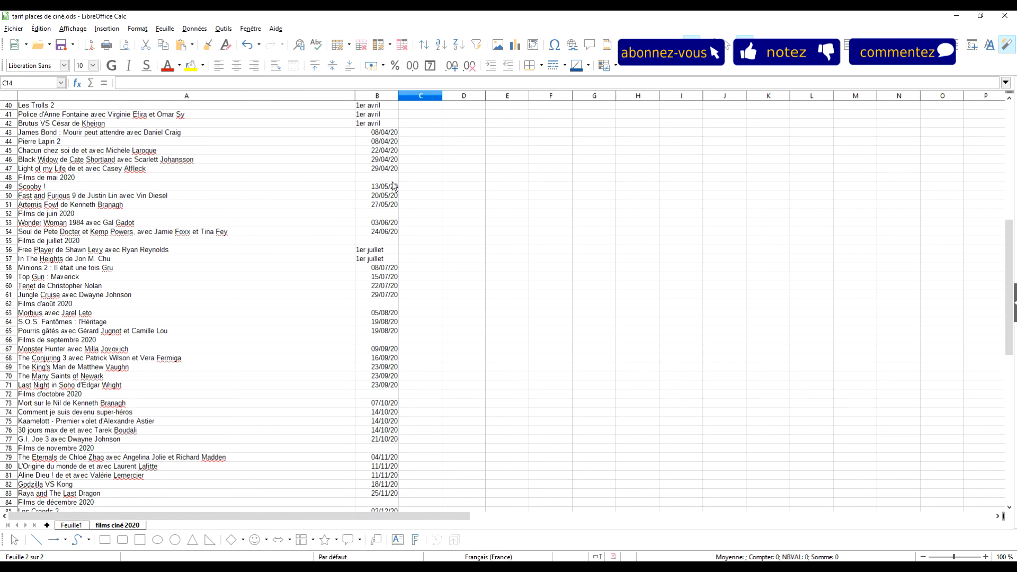
{"action": "scroll", "coordinate": [393, 268], "scroll_direction": "down", "scroll_amount": 5}
{"action": "scroll", "coordinate": [411, 256], "scroll_direction": "up", "scroll_amount": 10}
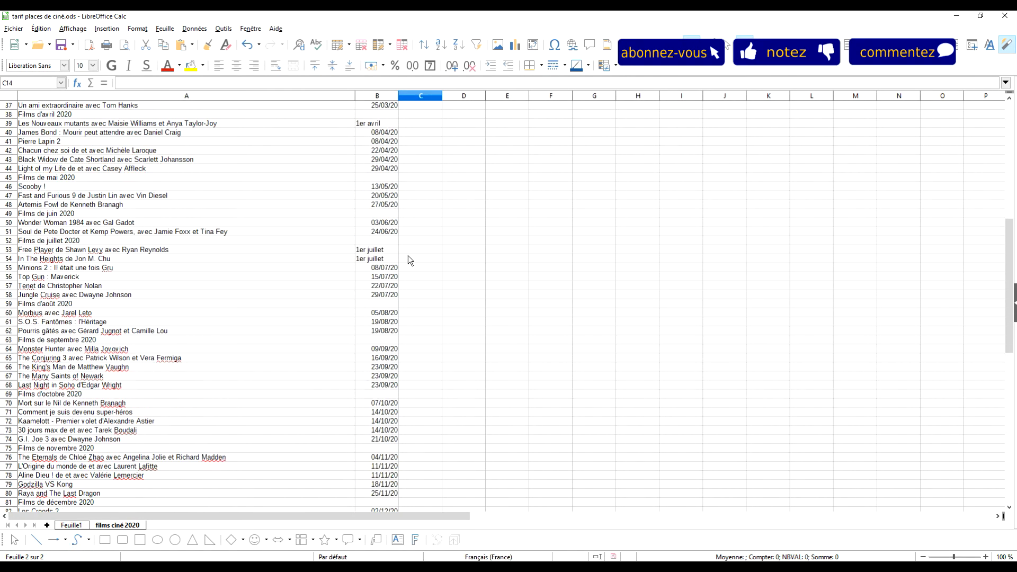
{"action": "left_click", "coordinate": [377, 95]}
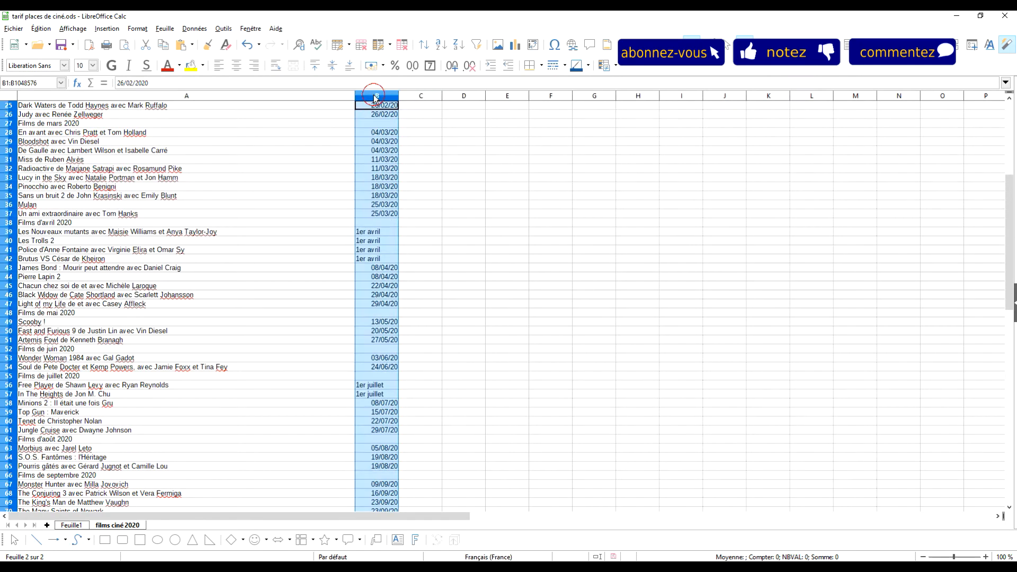
{"action": "left_click", "coordinate": [300, 46]}
{"action": "left_click_drag", "start_coordinate": [424, 187], "coordinate": [584, 154]}
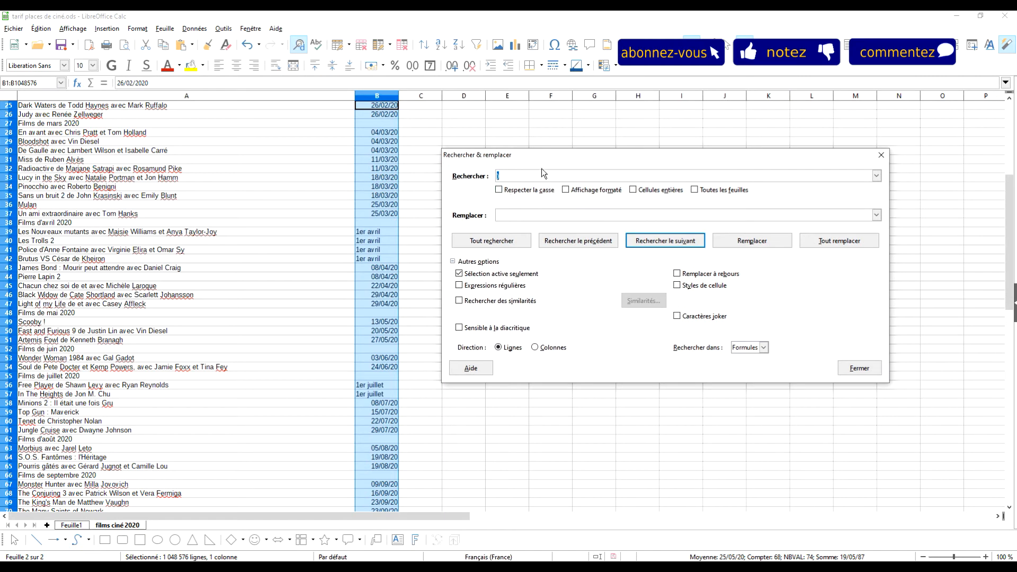
{"action": "type", "text": "1er"}
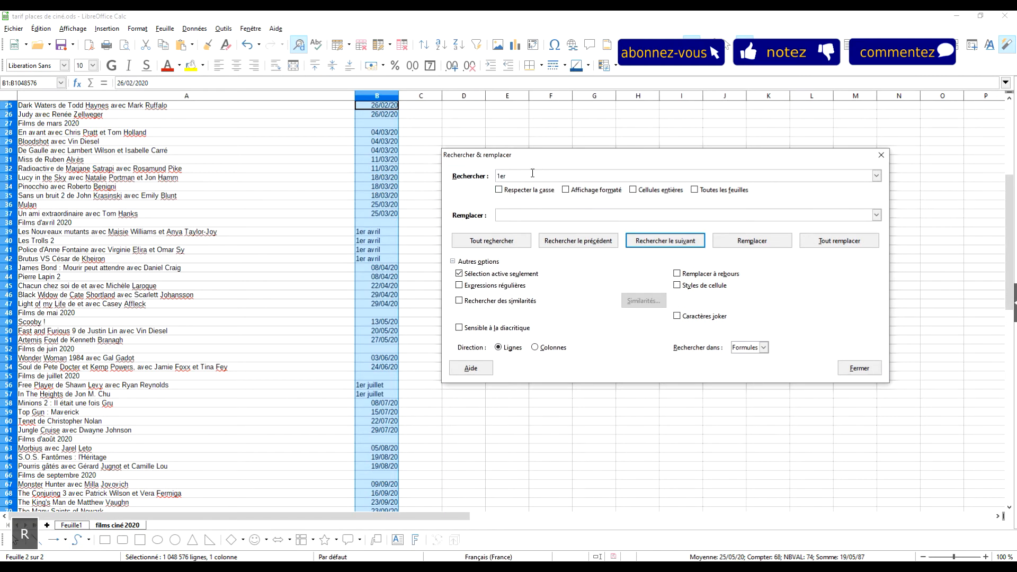
{"action": "left_click", "coordinate": [567, 215]}
{"action": "type", "text": "1"}
{"action": "double_click", "coordinate": [552, 170]}
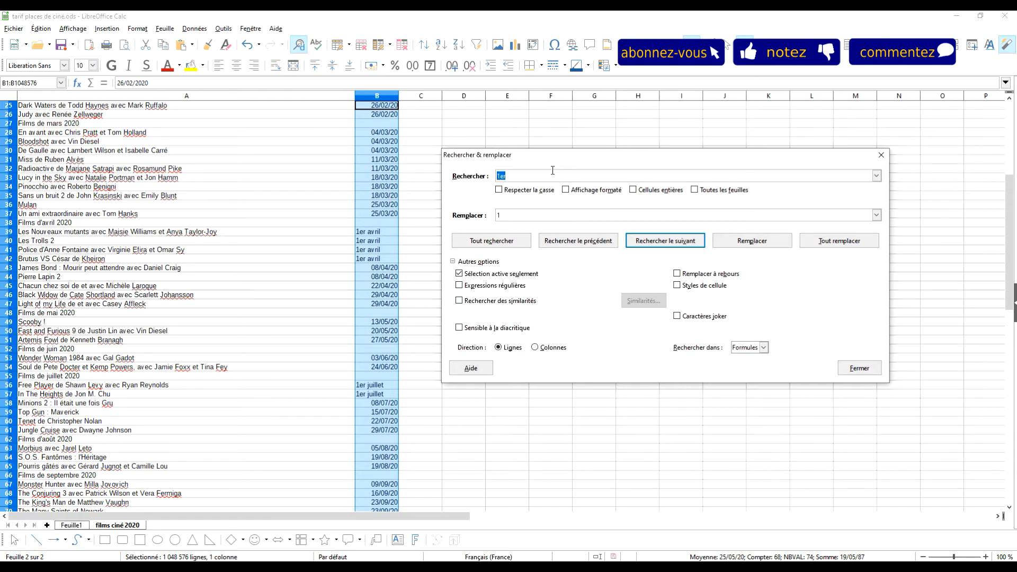
{"action": "key", "text": "End"}
{"action": "left_click", "coordinate": [542, 214]}
{"action": "type", "text": "1"}
{"action": "left_click", "coordinate": [830, 241]}
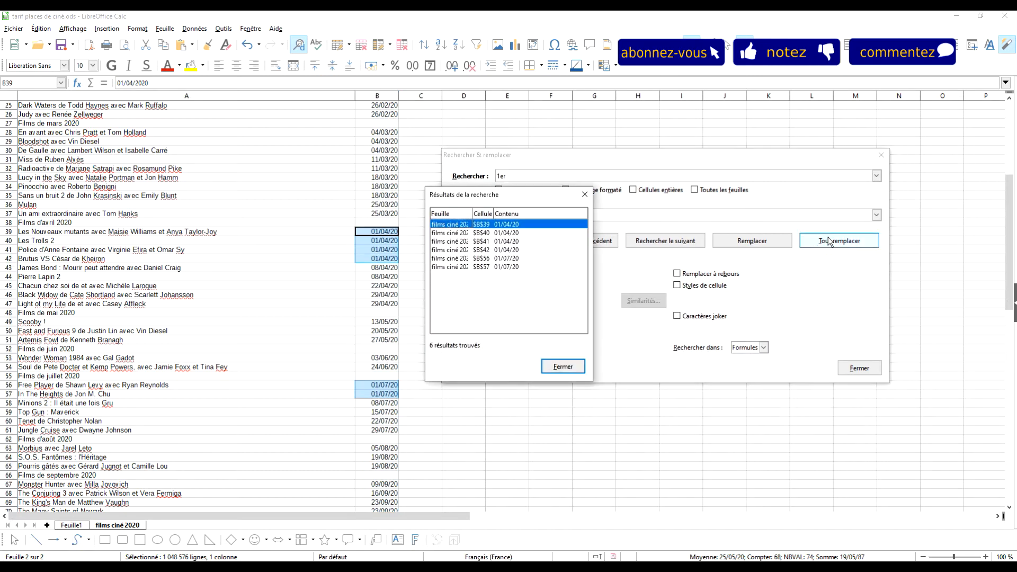
{"action": "left_click", "coordinate": [563, 365]}
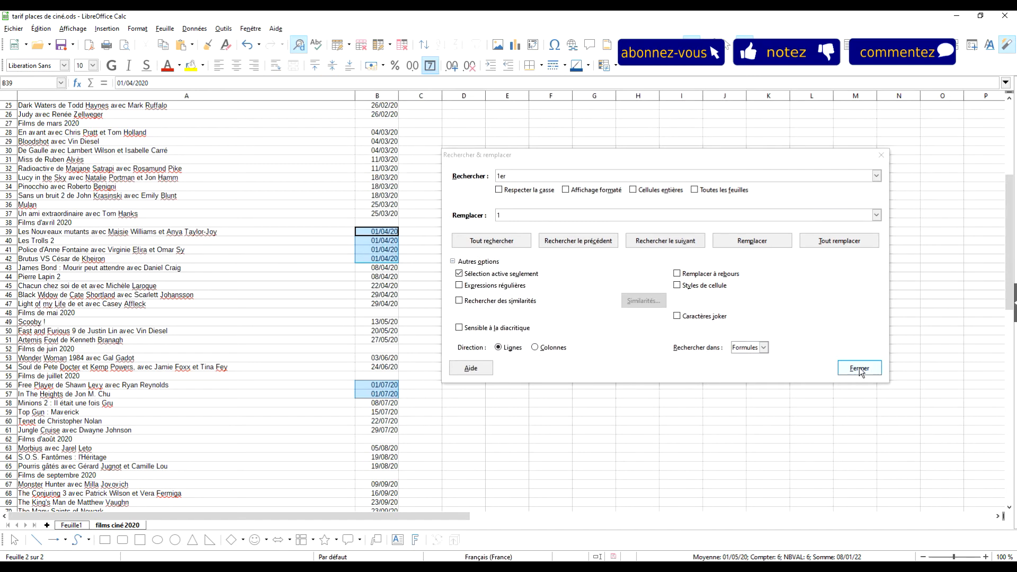
{"action": "left_click", "coordinate": [859, 367]}
{"action": "left_click", "coordinate": [421, 349]}
Copy the 08/01/20 date from B5 into B6 for the L'Adieu film without incrementing it
{"action": "scroll", "coordinate": [392, 221], "scroll_direction": "up", "scroll_amount": 8}
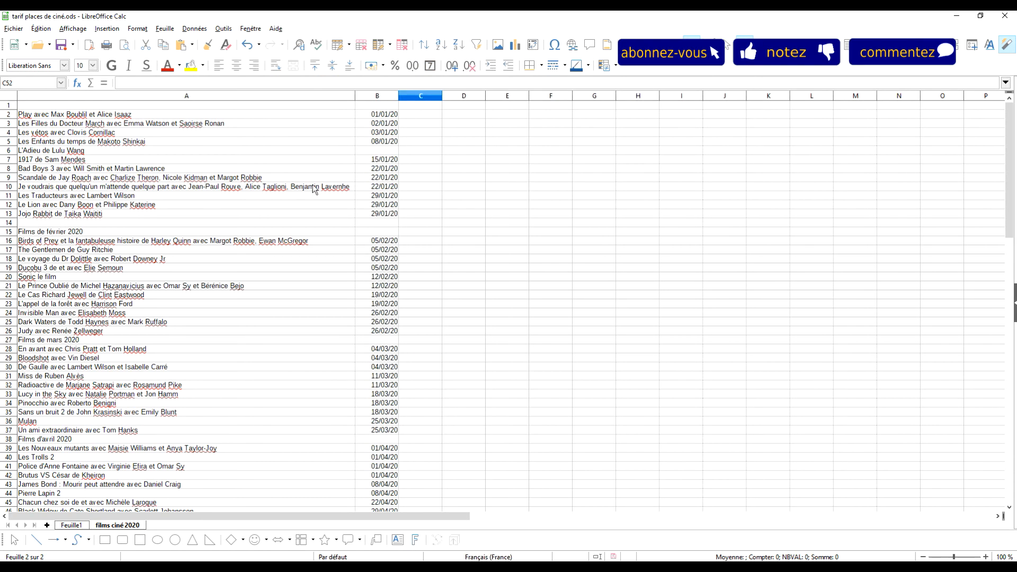
{"action": "left_click", "coordinate": [38, 152]}
{"action": "left_click", "coordinate": [363, 145]}
{"action": "left_click_drag", "start_coordinate": [400, 147], "coordinate": [398, 157]}
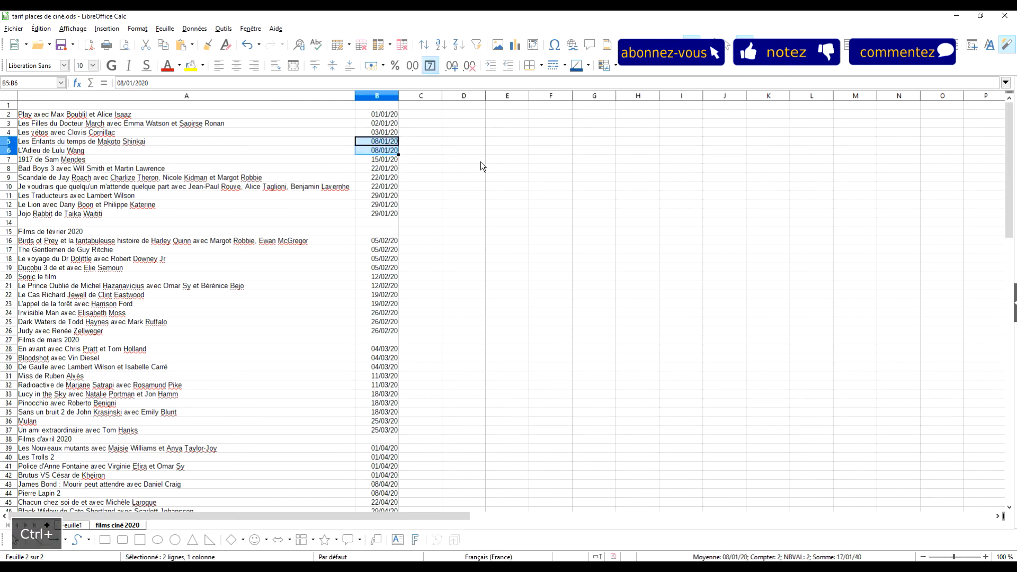
{"action": "left_click", "coordinate": [481, 161]}
Delete rows 14 and 15, the blank row and the "Films de février 2020" heading
{"action": "left_click", "coordinate": [50, 223]}
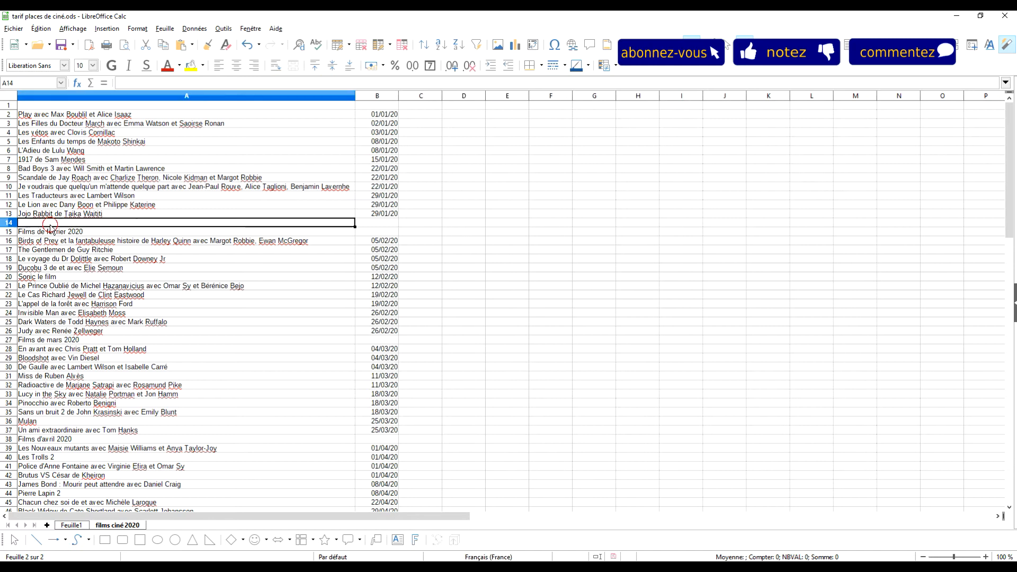
{"action": "left_click_drag", "start_coordinate": [9, 223], "coordinate": [9, 236]}
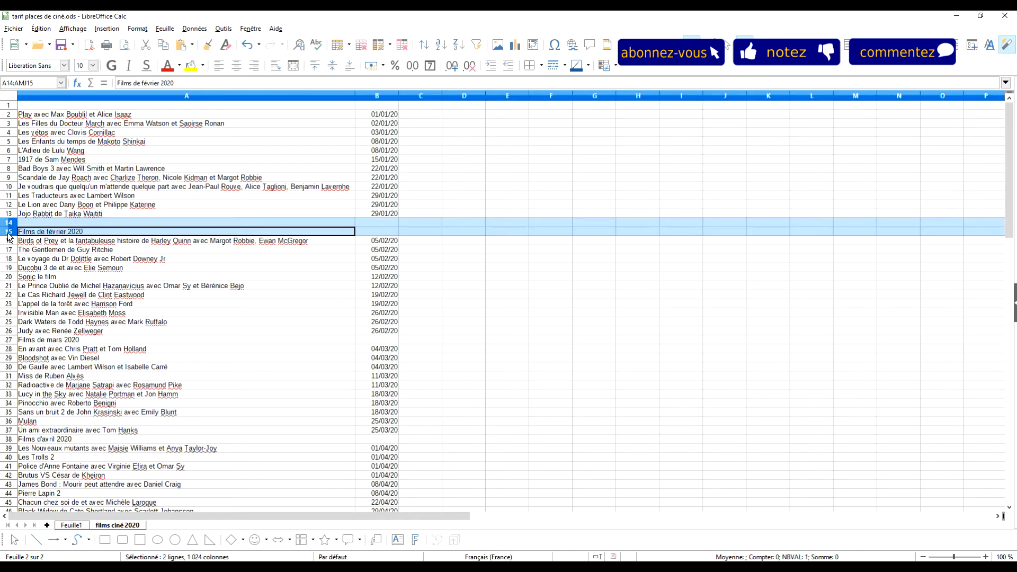
{"action": "right_click", "coordinate": [7, 232]}
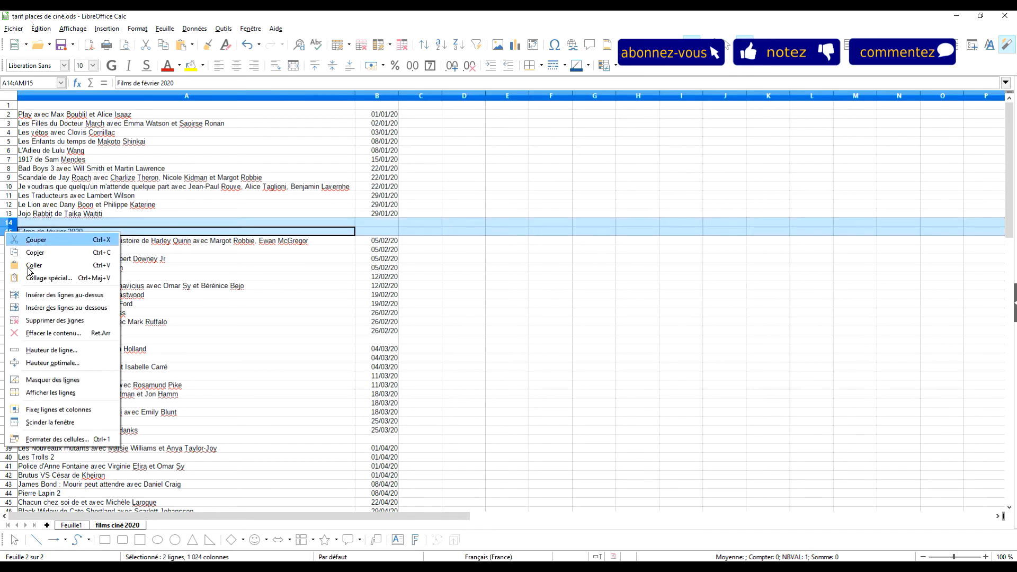
{"action": "left_click", "coordinate": [49, 324]}
Delete the "Films de mars 2020" heading in row 25 and the "Films d'avril 2020" heading in row 35
{"action": "scroll", "coordinate": [320, 236], "scroll_direction": "down", "scroll_amount": 3}
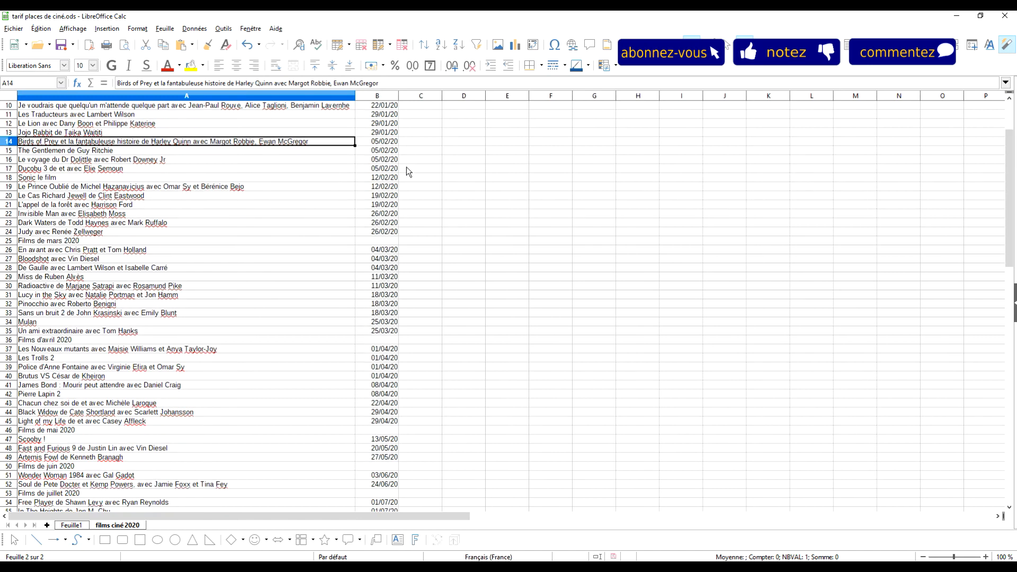
{"action": "left_click", "coordinate": [369, 241]}
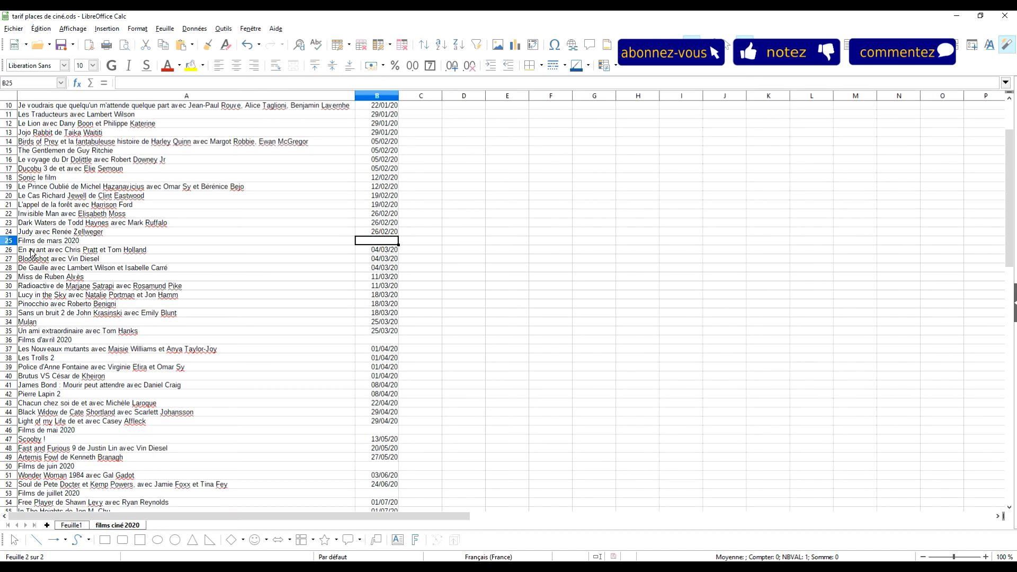
{"action": "right_click", "coordinate": [10, 241]}
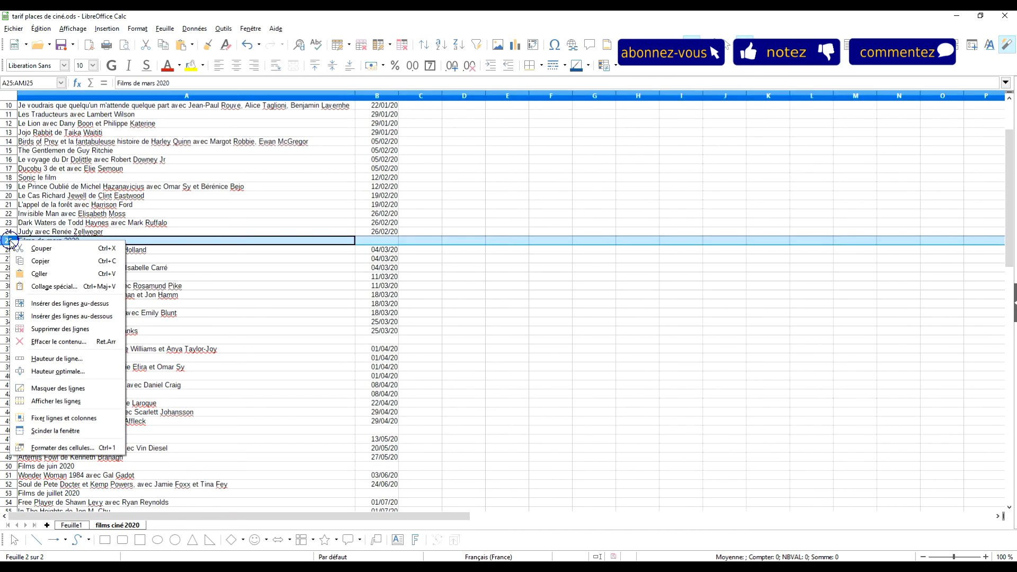
{"action": "left_click", "coordinate": [68, 333]}
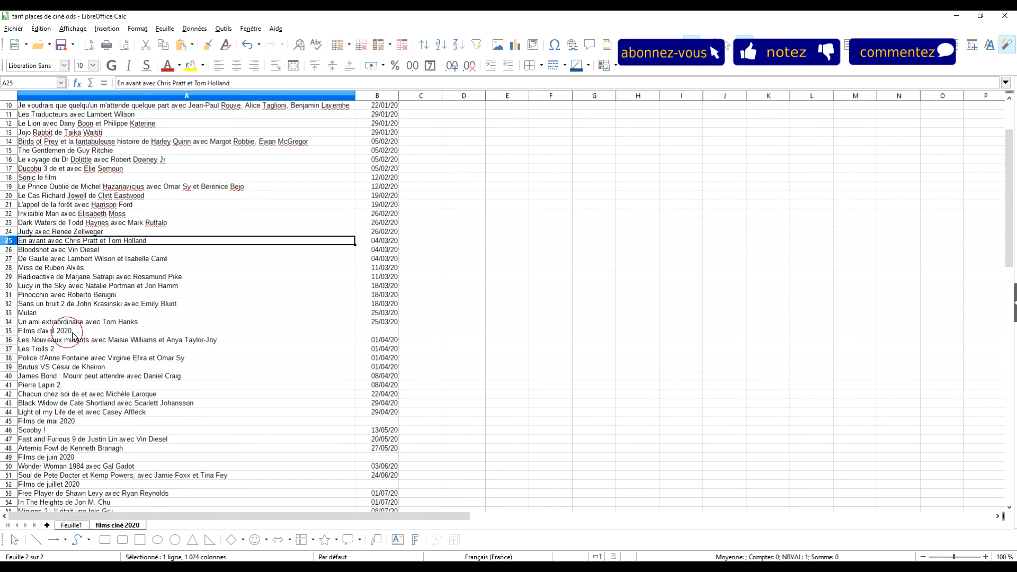
{"action": "left_click", "coordinate": [358, 332]}
{"action": "right_click", "coordinate": [4, 334]}
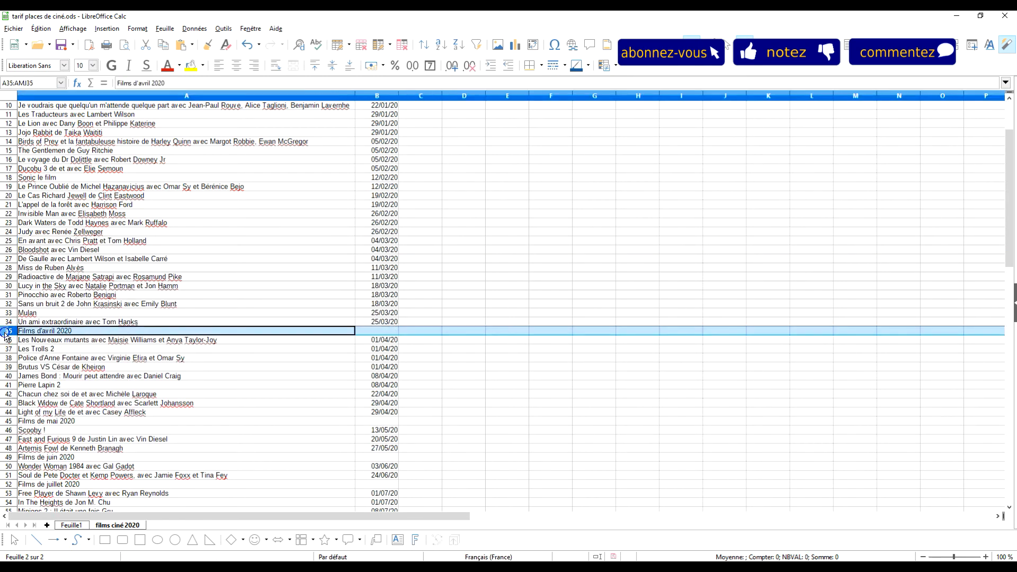
{"action": "left_click", "coordinate": [68, 426]}
Delete row 44, which holds the "Films de mai 2020" heading
{"action": "scroll", "coordinate": [307, 303], "scroll_direction": "down", "scroll_amount": 6}
{"action": "scroll", "coordinate": [307, 297], "scroll_direction": "down", "scroll_amount": 3}
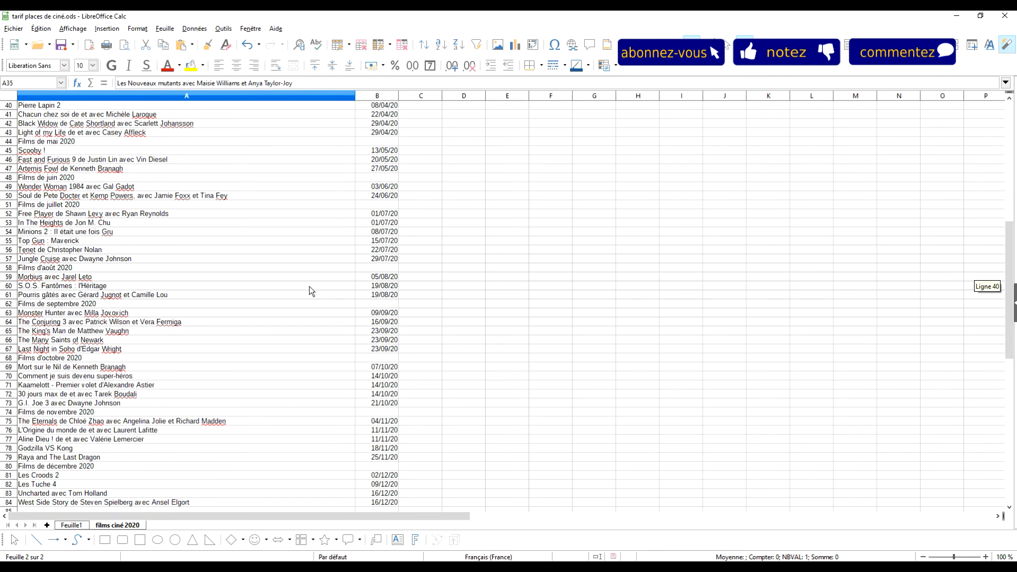
{"action": "left_click", "coordinate": [377, 169]}
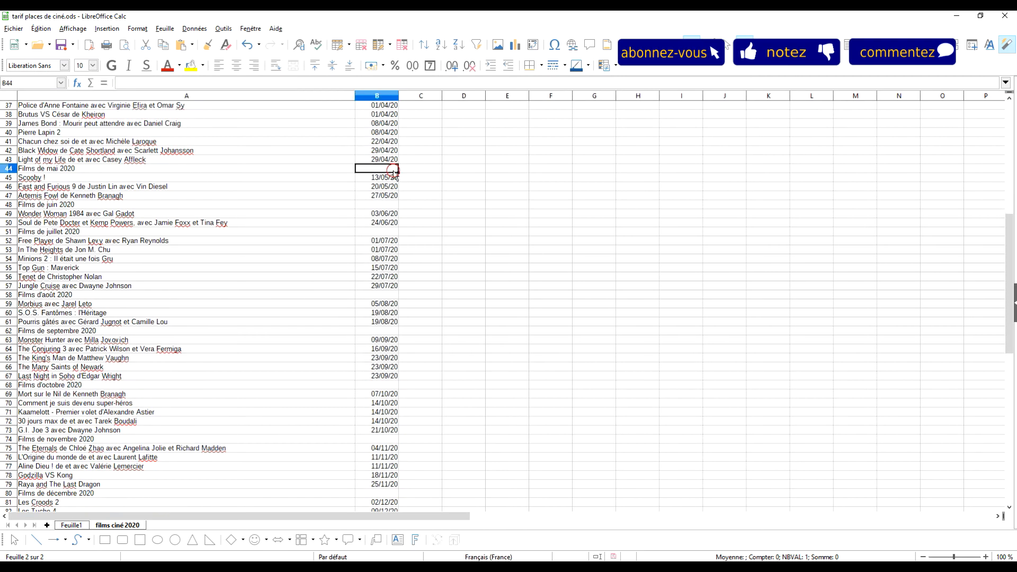
{"action": "left_click", "coordinate": [9, 168]}
{"action": "right_click", "coordinate": [9, 169]}
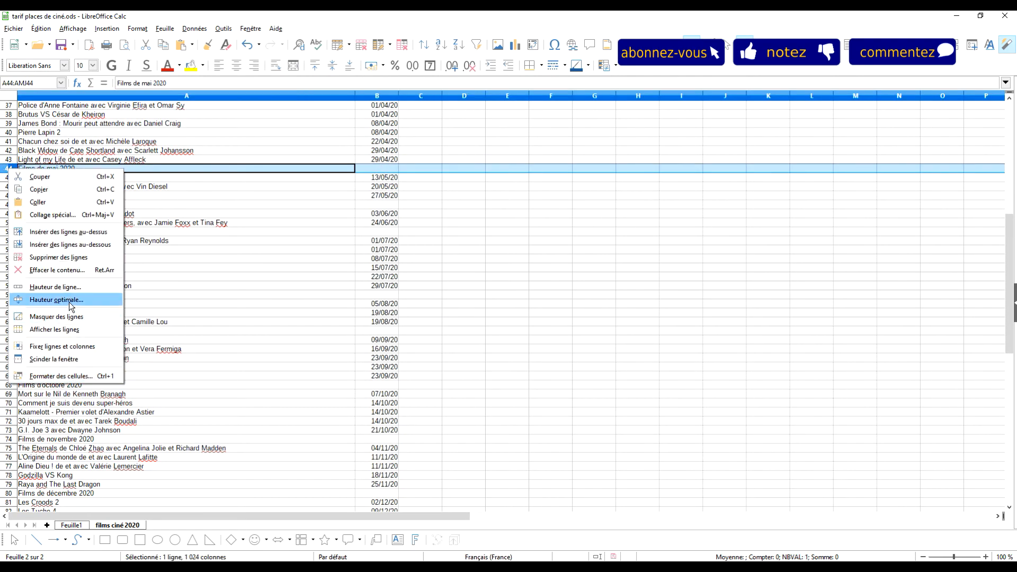
{"action": "left_click", "coordinate": [68, 257]}
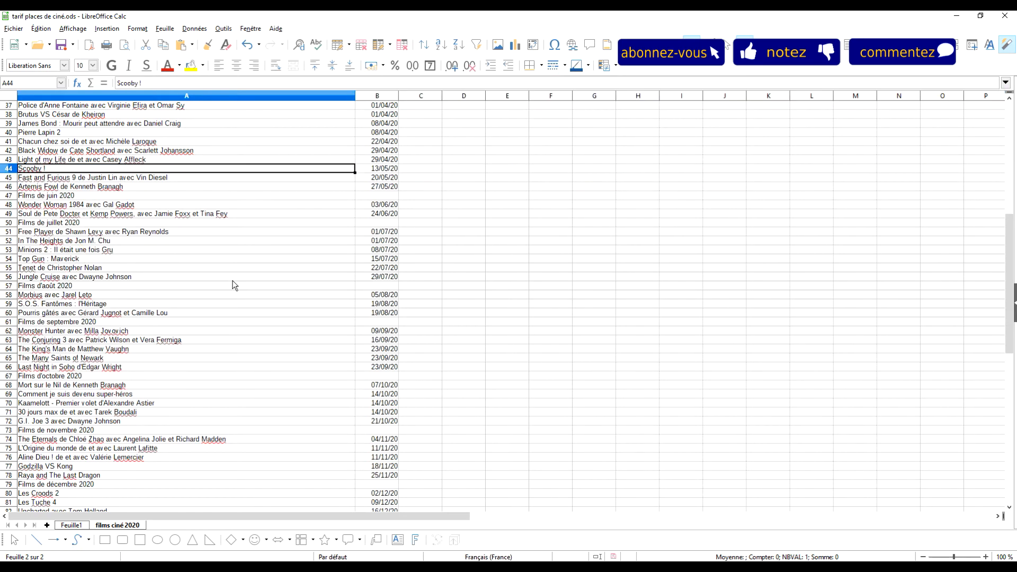
Delete row 47, which holds the "Films de juin 2020" heading
{"action": "scroll", "coordinate": [281, 282], "scroll_direction": "down", "scroll_amount": 3}
{"action": "scroll", "coordinate": [310, 259], "scroll_direction": "up", "scroll_amount": 3}
{"action": "left_click", "coordinate": [376, 196]}
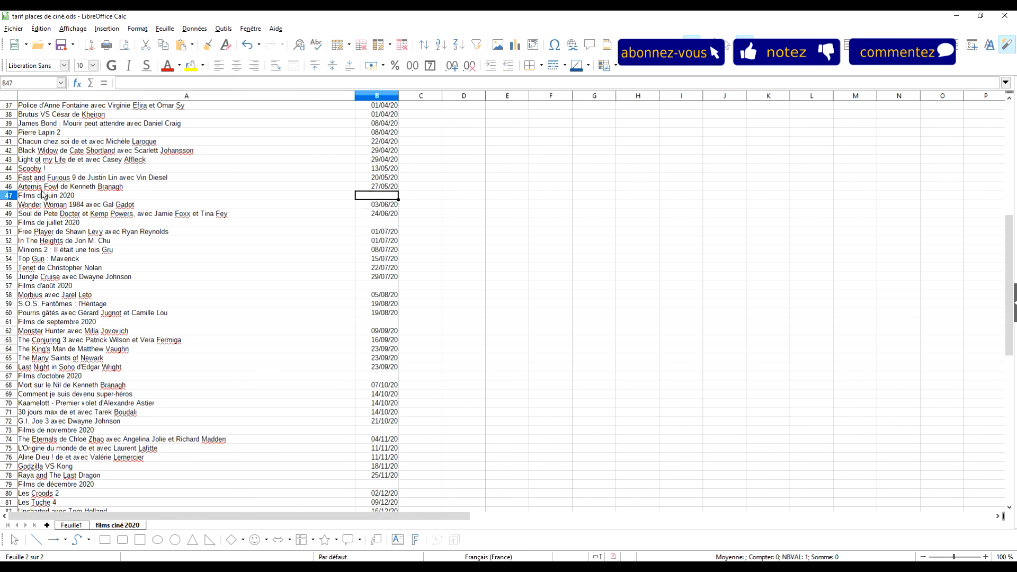
{"action": "left_click", "coordinate": [7, 197]}
{"action": "right_click", "coordinate": [7, 197]}
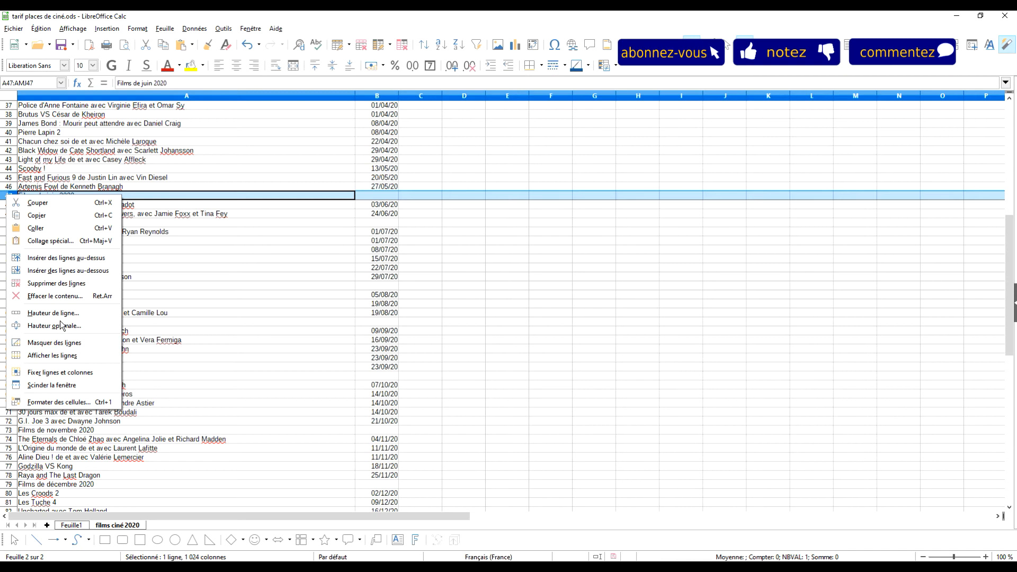
{"action": "left_click", "coordinate": [68, 283]}
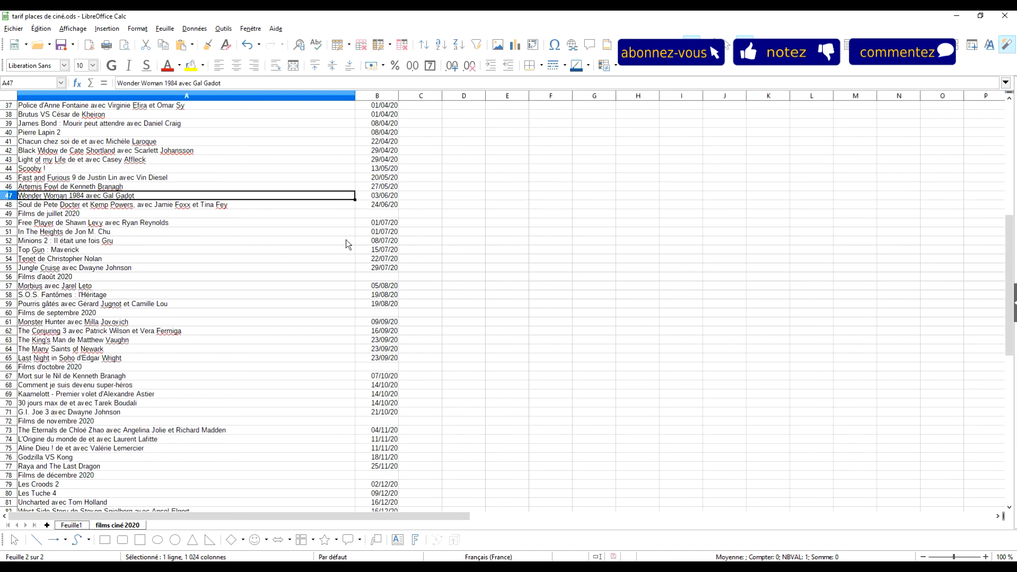
Delete the "Films de juillet 2020" heading in row 49 and the "Films d'août 2020" heading in row 55
{"action": "left_click", "coordinate": [7, 214]}
{"action": "right_click", "coordinate": [7, 213]}
{"action": "left_click", "coordinate": [57, 301]}
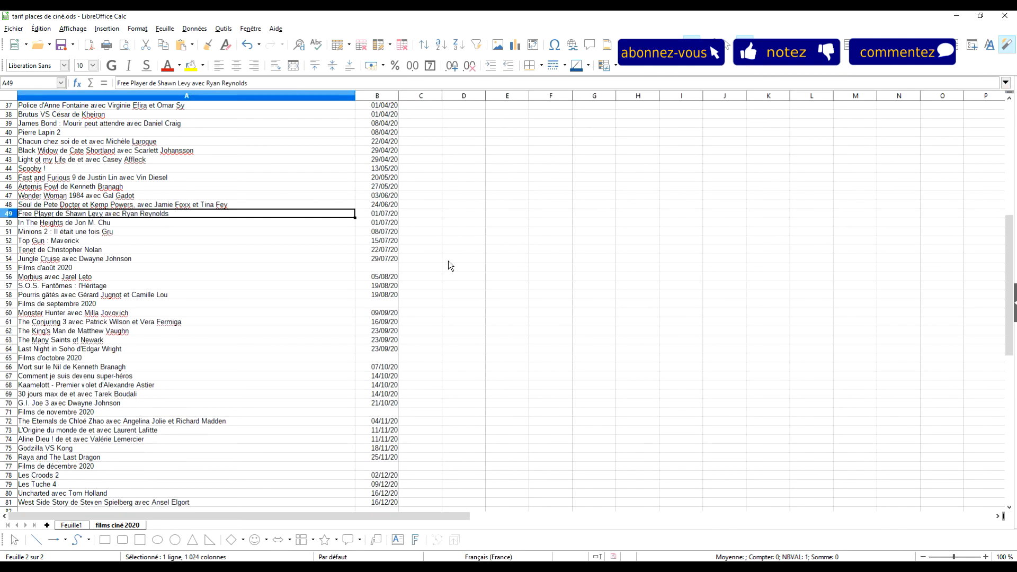
{"action": "left_click", "coordinate": [395, 268]}
{"action": "left_click", "coordinate": [7, 267]}
{"action": "right_click", "coordinate": [7, 267]}
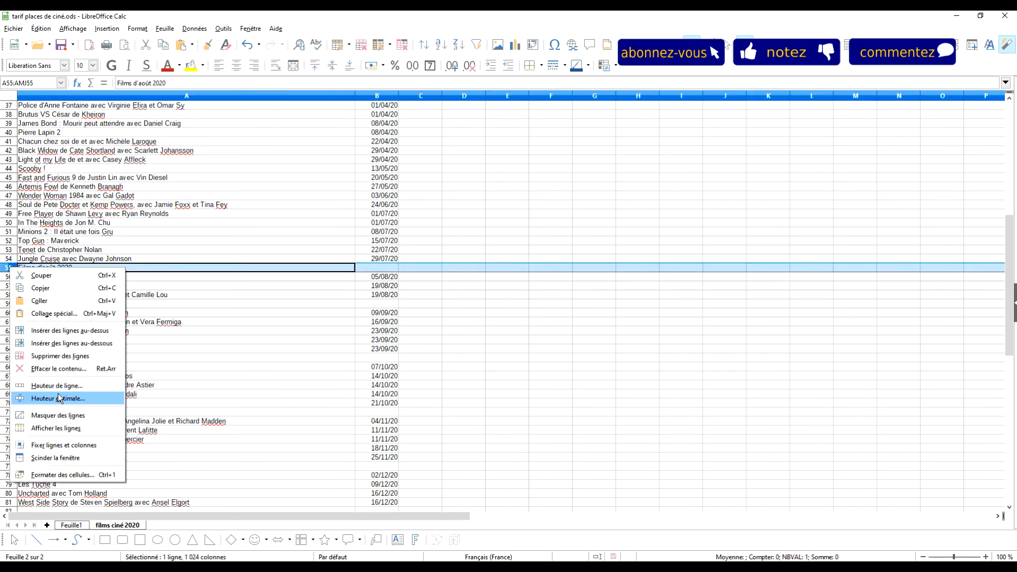
{"action": "left_click", "coordinate": [66, 355]}
Delete the "Films de septembre 2020" heading in row 58 and the "Films d'octobre 2020" heading in row 63
{"action": "left_click", "coordinate": [377, 294]}
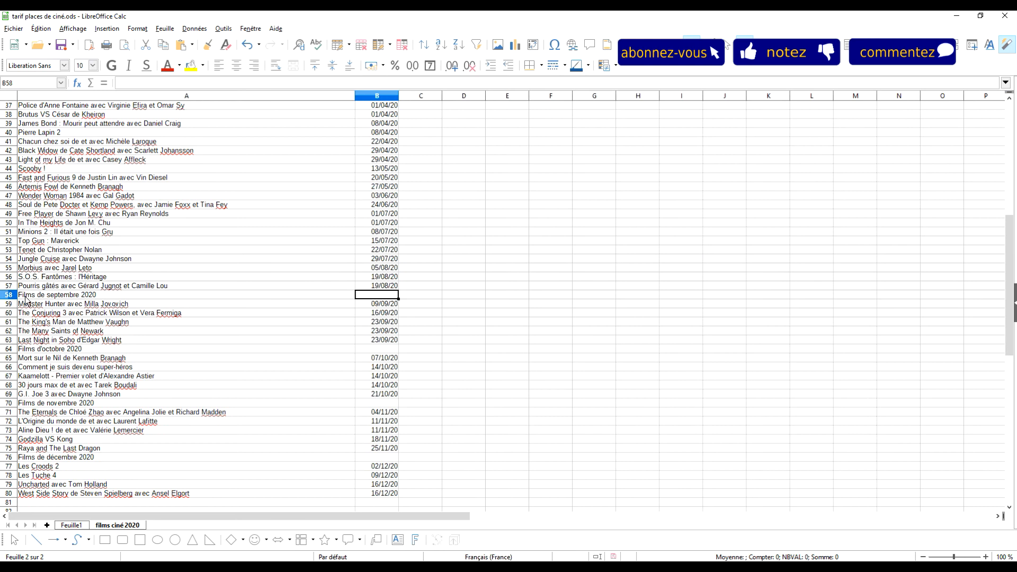
{"action": "left_click", "coordinate": [10, 294]}
{"action": "right_click", "coordinate": [10, 299]}
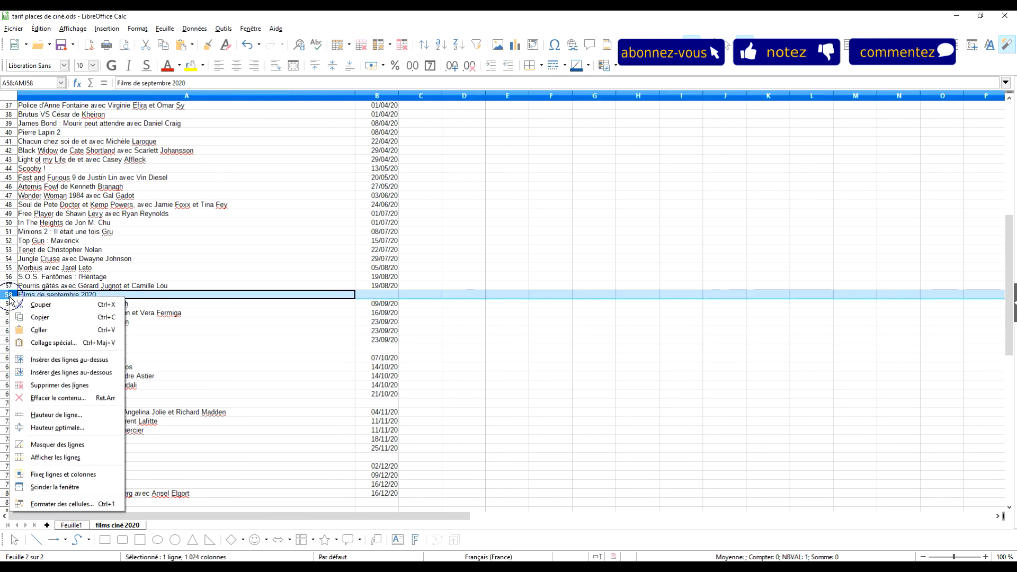
{"action": "left_click", "coordinate": [53, 385]}
{"action": "left_click", "coordinate": [393, 341]}
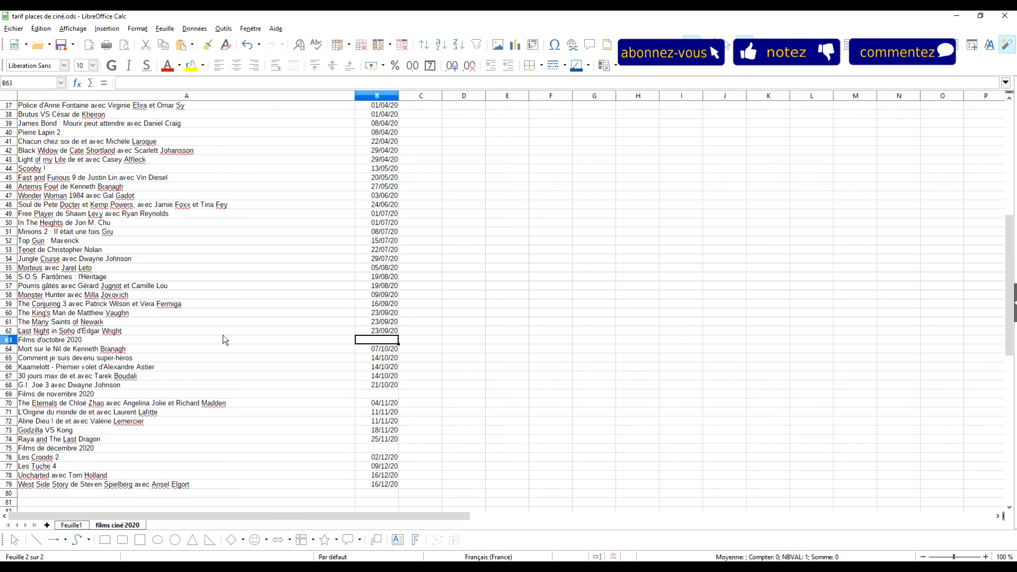
{"action": "left_click", "coordinate": [10, 340]}
{"action": "right_click", "coordinate": [9, 341]}
{"action": "left_click", "coordinate": [53, 428]}
Delete the "Films de novembre 2020" heading in row 68 and the "Films de décembre 2020" heading in row 73
{"action": "left_click", "coordinate": [390, 386]}
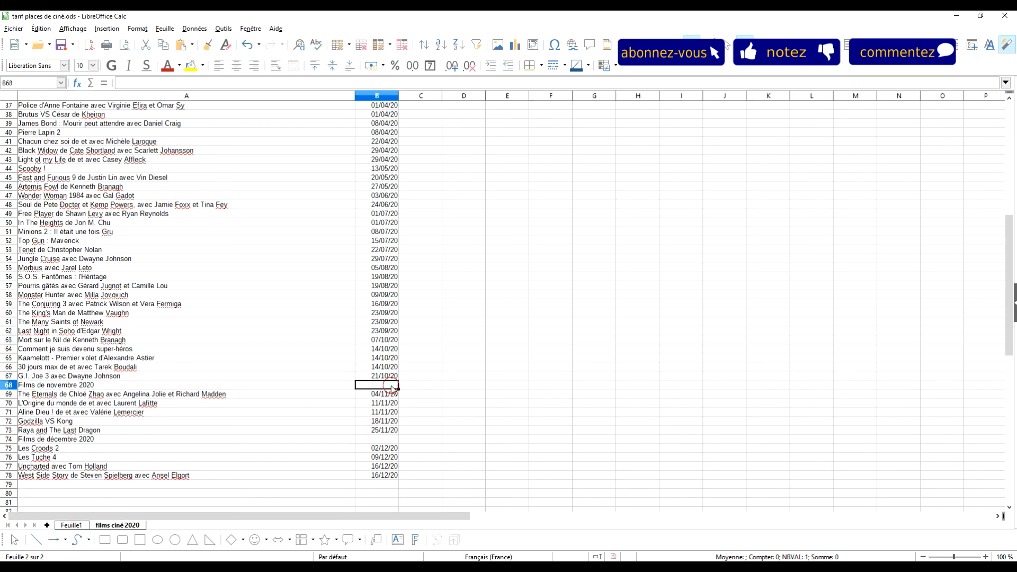
{"action": "left_click", "coordinate": [15, 386]}
{"action": "right_click", "coordinate": [15, 386]}
{"action": "left_click", "coordinate": [58, 257]}
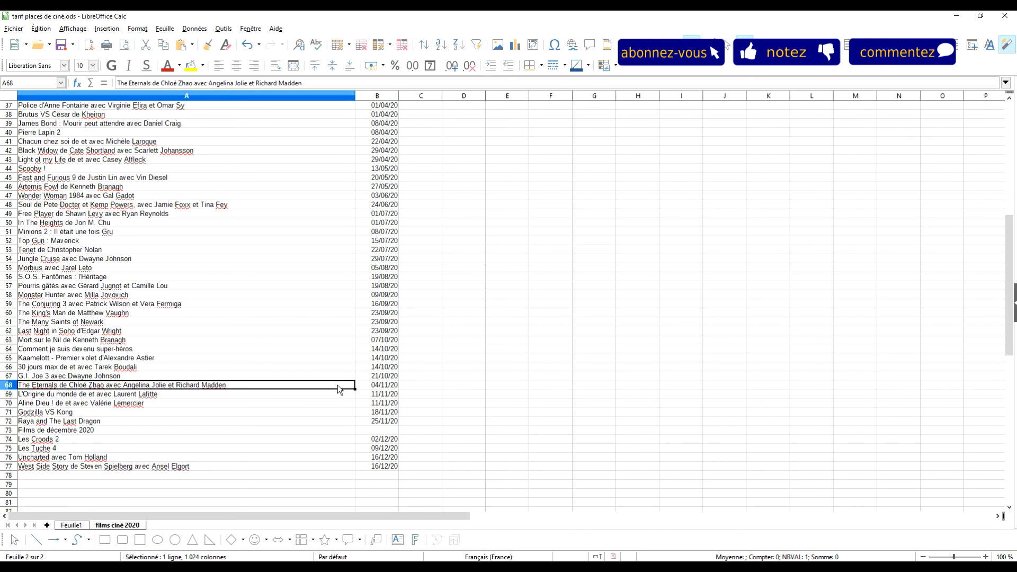
{"action": "left_click", "coordinate": [389, 431]}
{"action": "left_click", "coordinate": [11, 430]}
{"action": "right_click", "coordinate": [10, 430]}
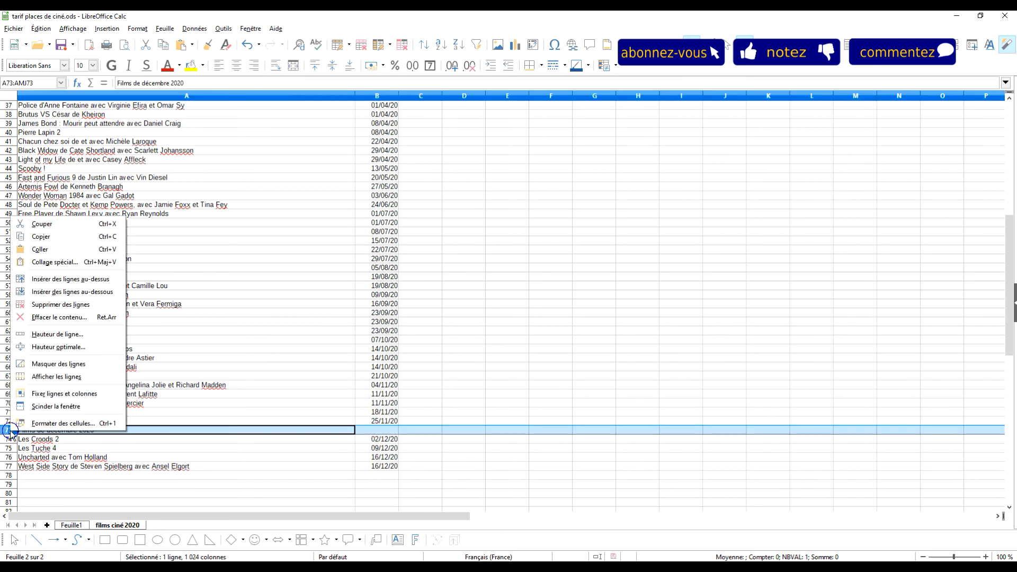
{"action": "left_click", "coordinate": [72, 305]}
Enter the column headers "film" in A1 and "date de sortie" in B1
{"action": "left_click", "coordinate": [42, 456]}
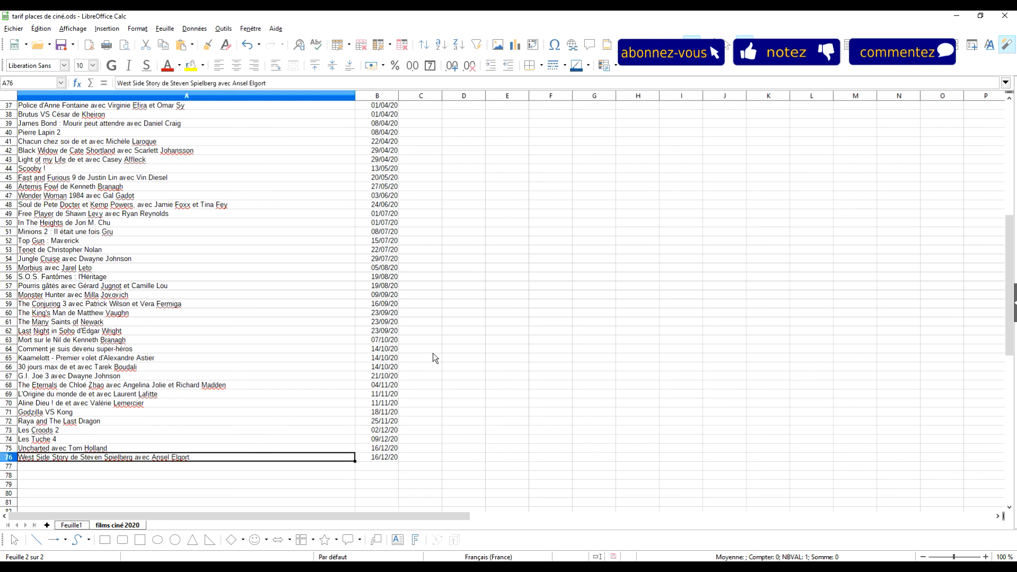
{"action": "key", "text": "ctrl+shift+Up"}
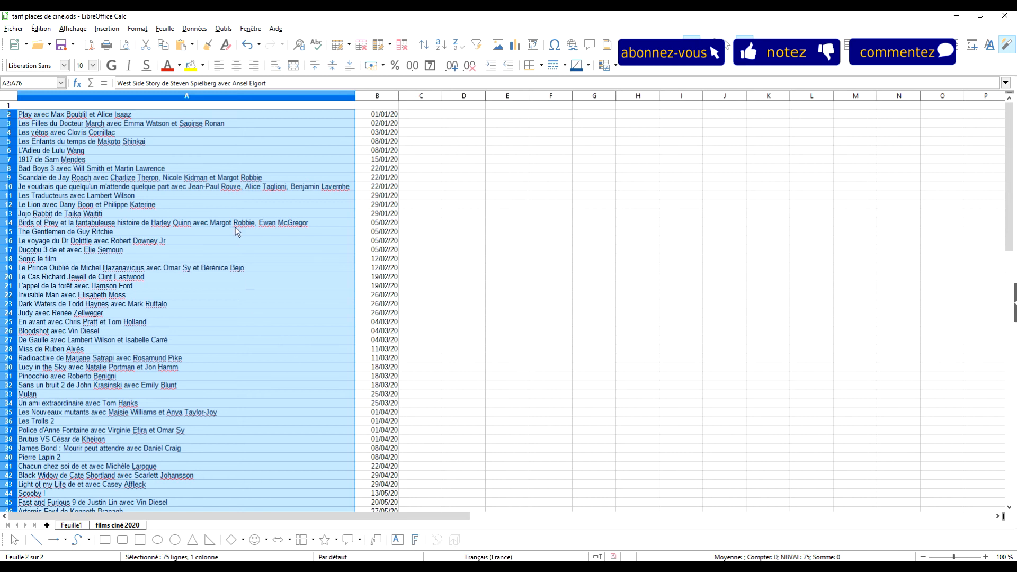
{"action": "left_click", "coordinate": [254, 105]}
{"action": "type", "text": "film"}
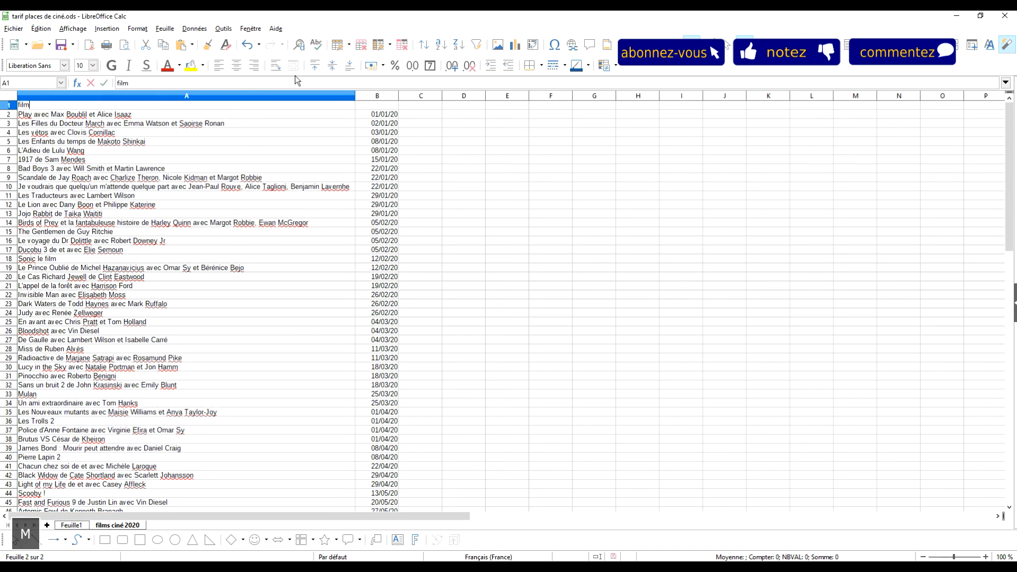
{"action": "key", "text": "Right"}
{"action": "type", "text": "date de sortie"}
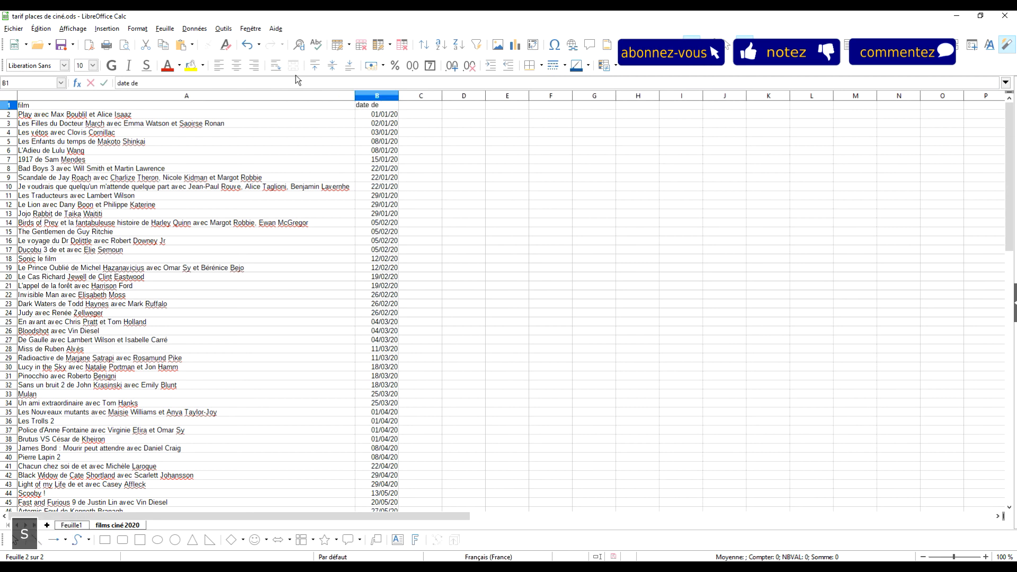
{"action": "key", "text": "Return"}
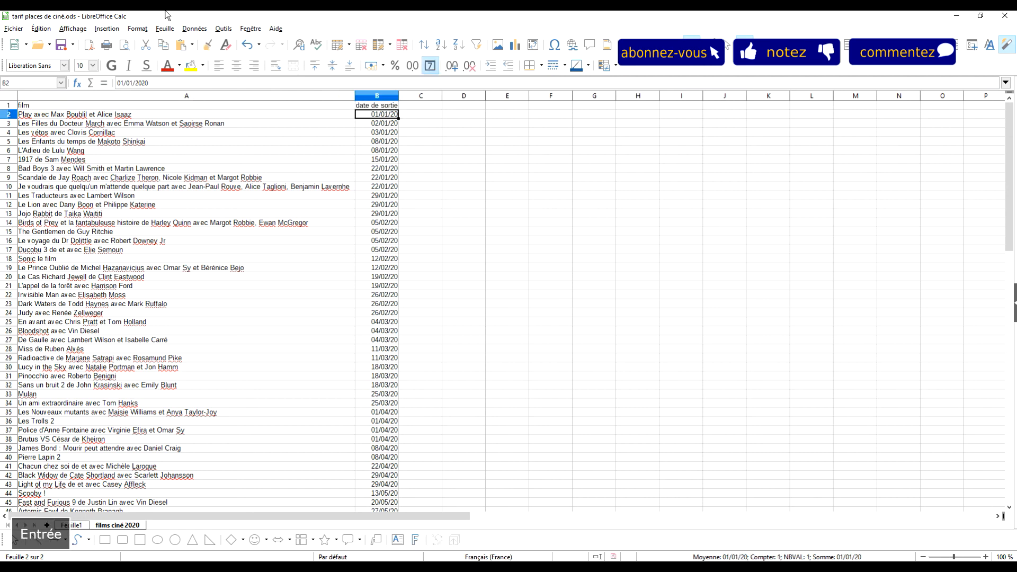
Format the header cells A1:B1 as bold and centred with a light grey background
{"action": "left_click_drag", "start_coordinate": [147, 106], "coordinate": [378, 108]}
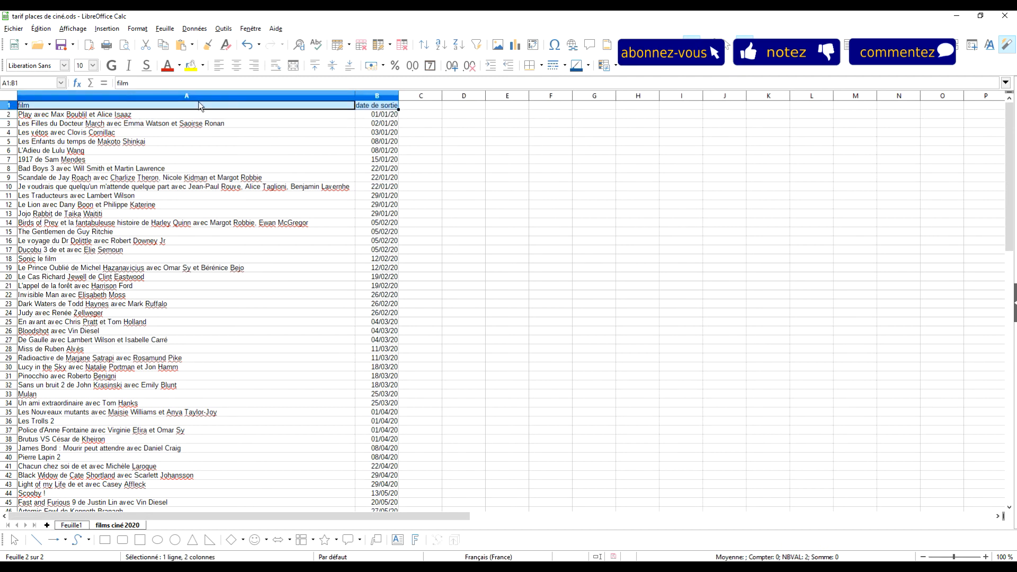
{"action": "left_click", "coordinate": [112, 64]}
{"action": "left_click", "coordinate": [236, 64]}
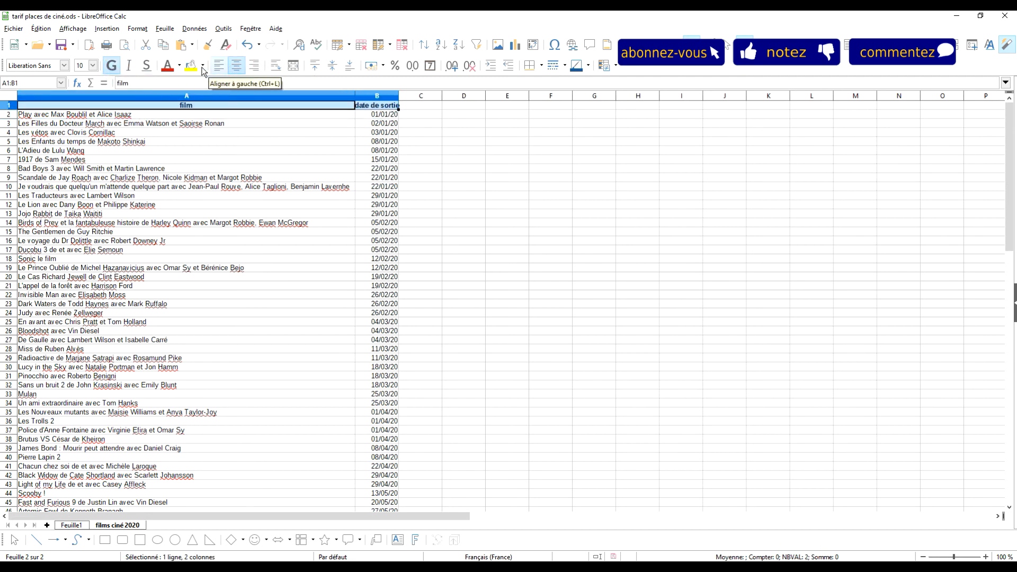
{"action": "left_click", "coordinate": [203, 66]}
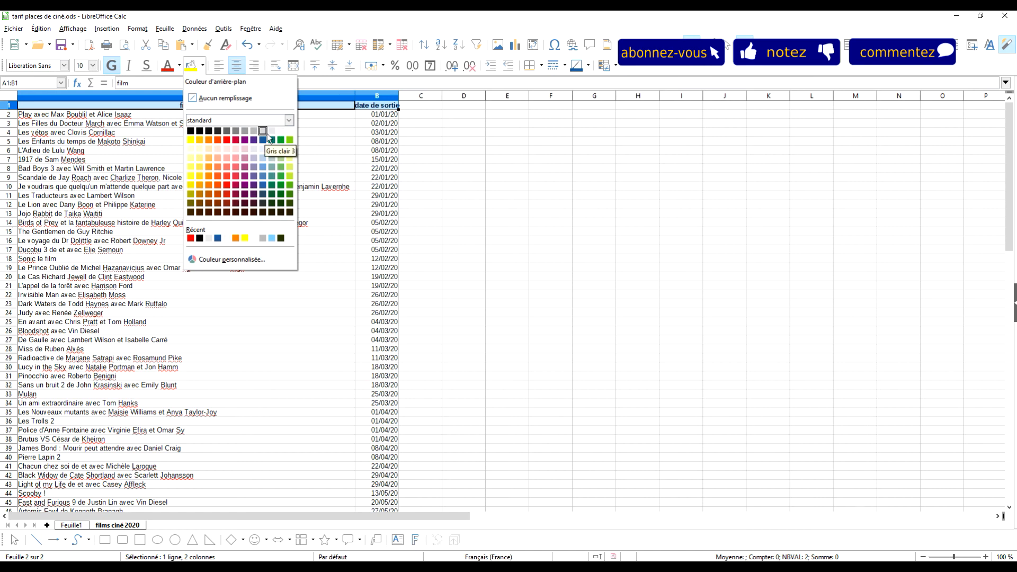
{"action": "left_click", "coordinate": [271, 139]}
Fit column B's width to its "date de sortie" header and save the spreadsheet
{"action": "double_click", "coordinate": [398, 95]}
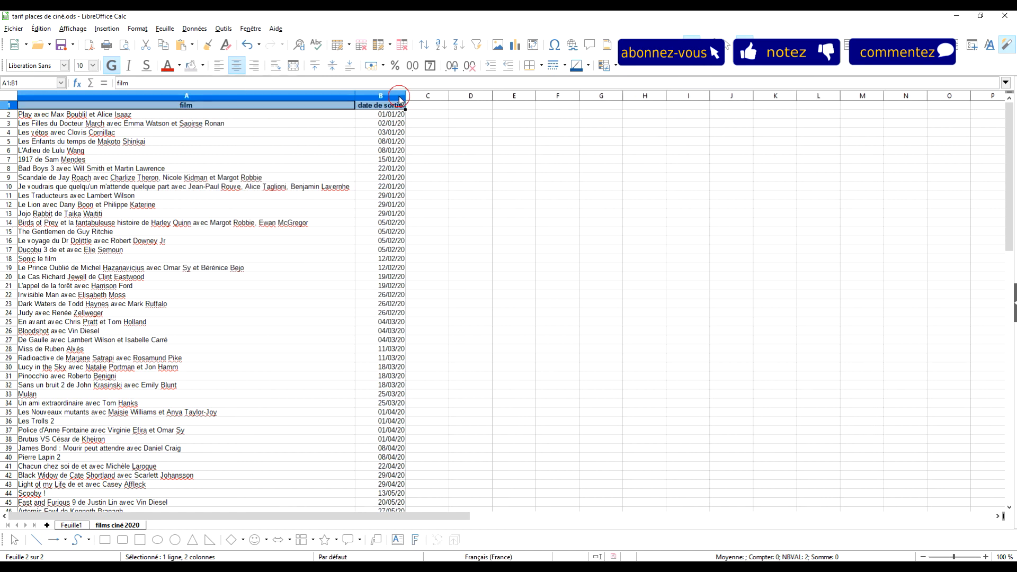
{"action": "left_click", "coordinate": [470, 168]}
{"action": "key", "text": "ctrl+s"}
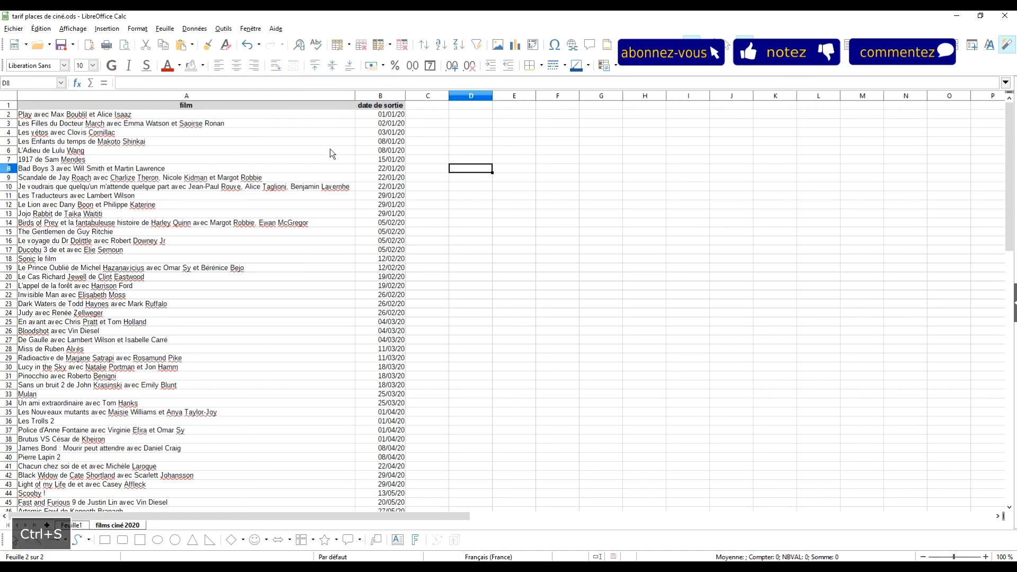
{"action": "left_click", "coordinate": [376, 142]}
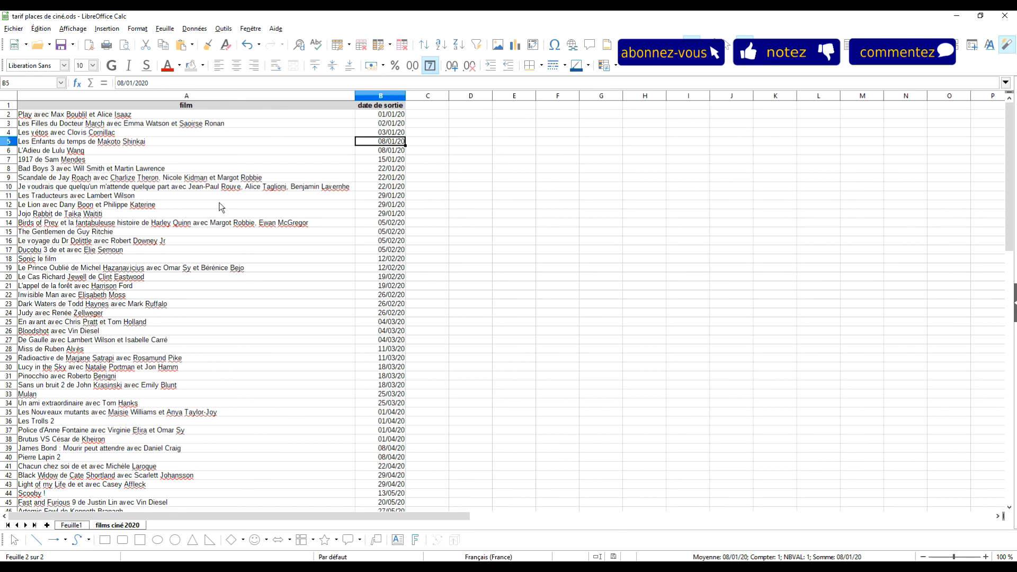
{"action": "scroll", "coordinate": [197, 236], "scroll_direction": "down", "scroll_amount": 7}
{"action": "scroll", "coordinate": [371, 318], "scroll_direction": "up", "scroll_amount": 7}
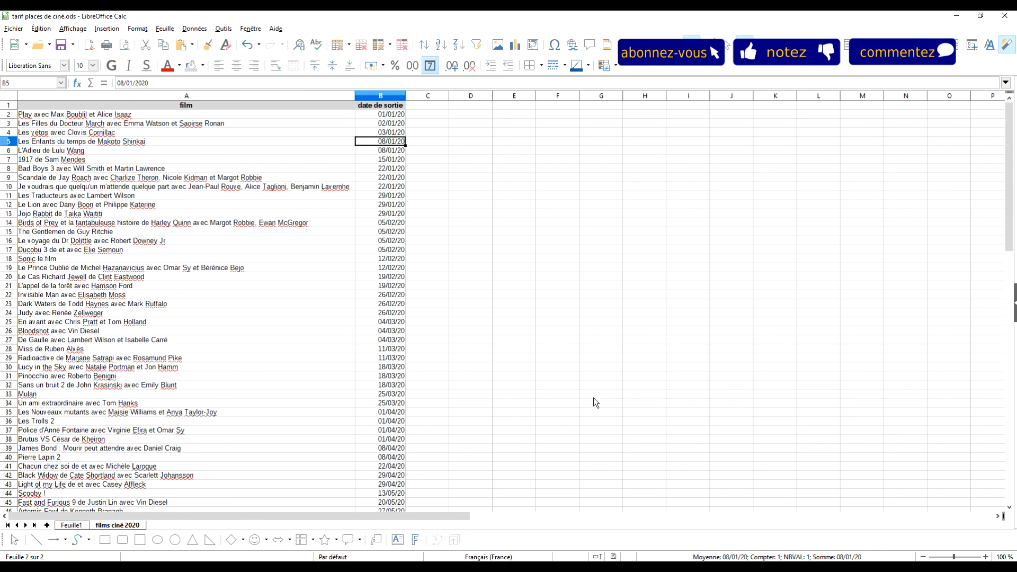